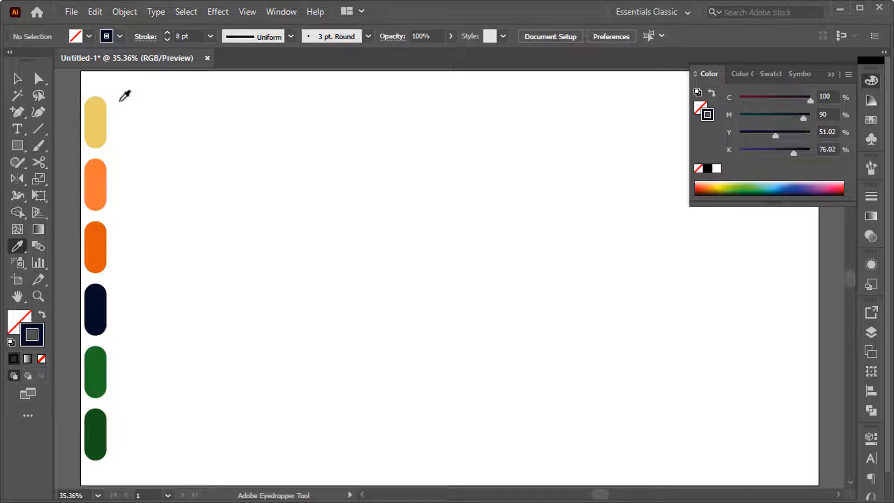
# - Draw a large upright triangle with the Polygon tool, unfilled with an 8 pt dark navy stroke
pyautogui.moveTo(17, 145); pyautogui.dragTo(69, 197)
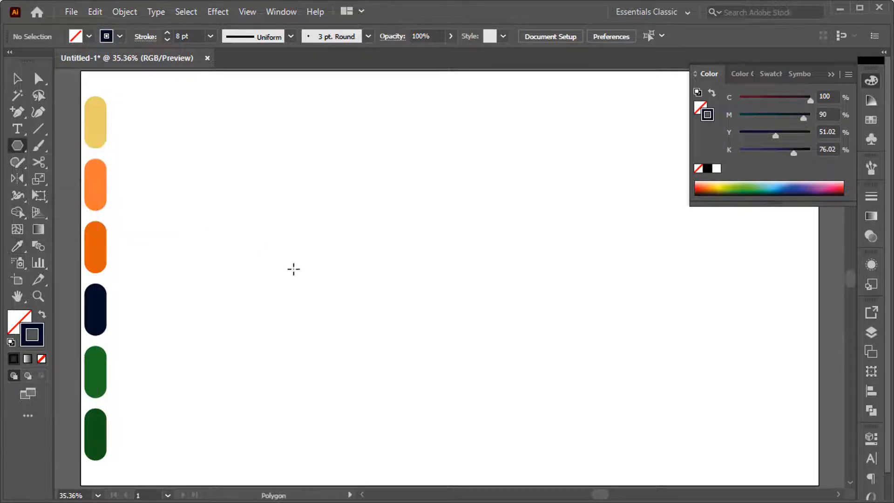
pyautogui.moveTo(362, 246); pyautogui.dragTo(456, 328)
pyautogui.press('Down')
pyautogui.press('Down')
pyautogui.press('Down')
pyautogui.press('shift')
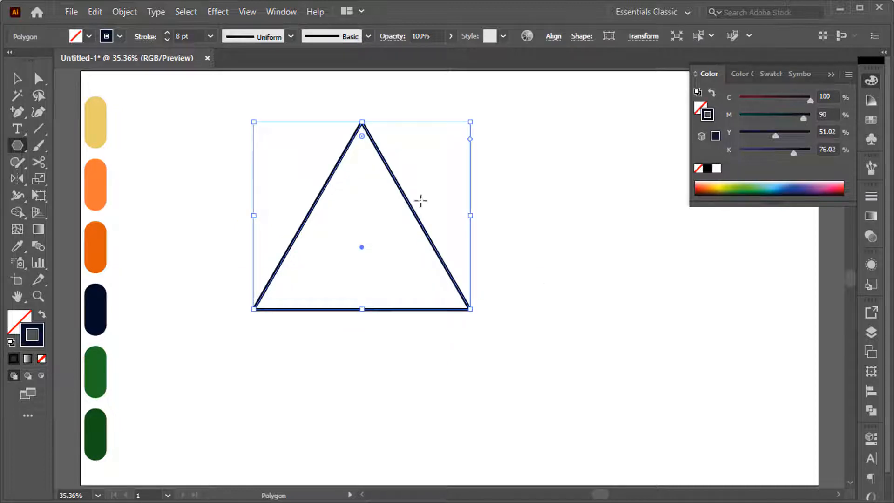
# - Rotate the triangle 180° so it points down and centre it horizontally on the artboard
pyautogui.click(17, 79)
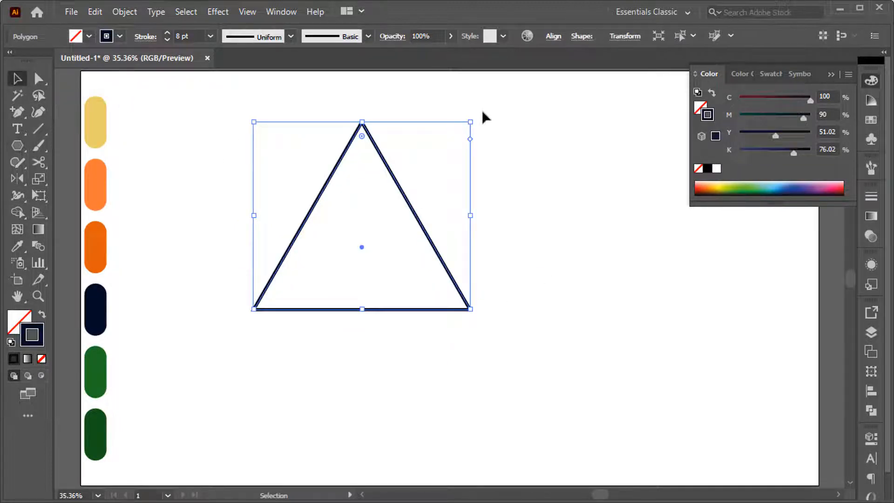
pyautogui.moveTo(475, 121); pyautogui.dragTo(335, 275)
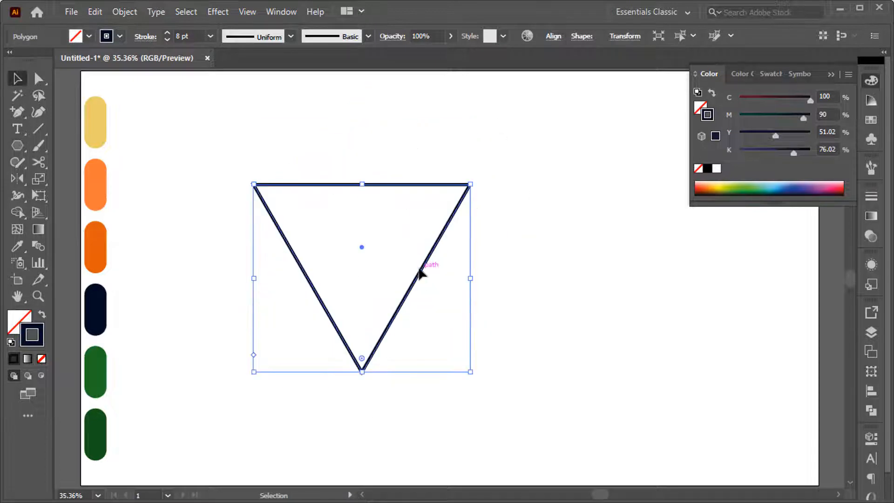
pyautogui.moveTo(432, 274); pyautogui.dragTo(479, 269)
pyautogui.click(553, 36)
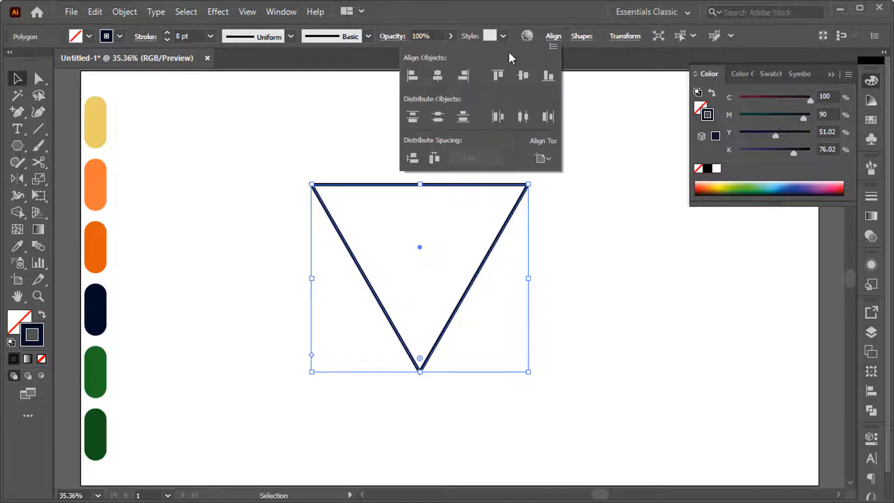
pyautogui.click(438, 75)
pyautogui.click(831, 72)
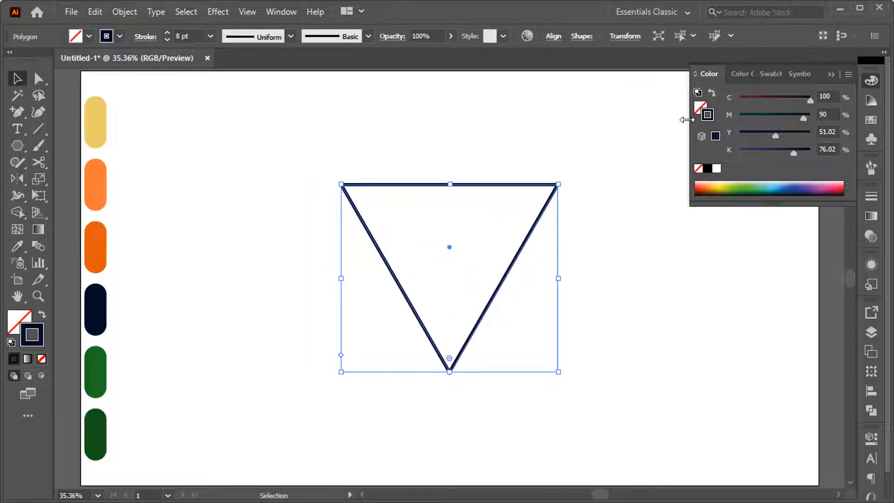
pyautogui.click(832, 72)
pyautogui.click(630, 136)
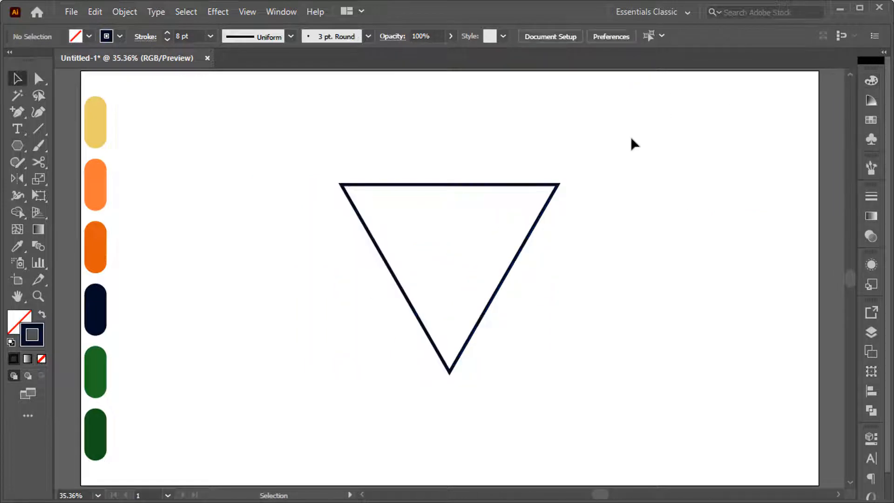
# - Narrow the triangle's top edge symmetrically using the Free Transform tool's Perspective Distort
pyautogui.click(503, 184)
pyautogui.click(39, 196)
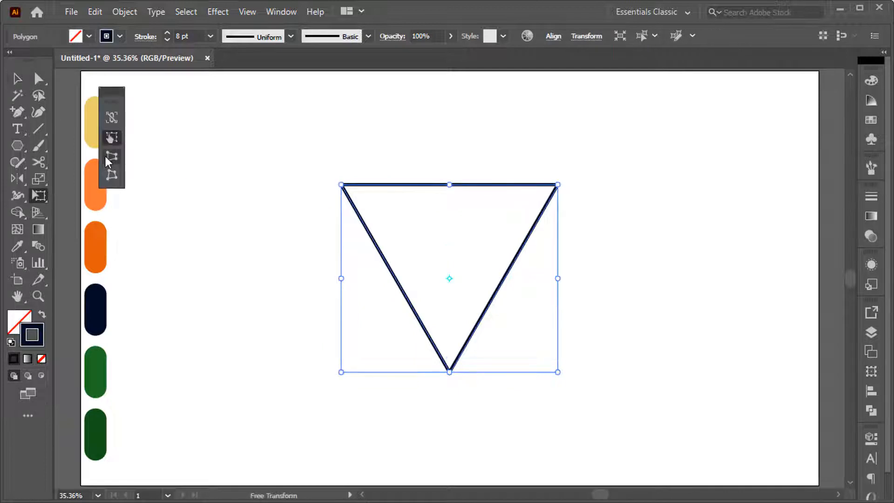
pyautogui.click(106, 158)
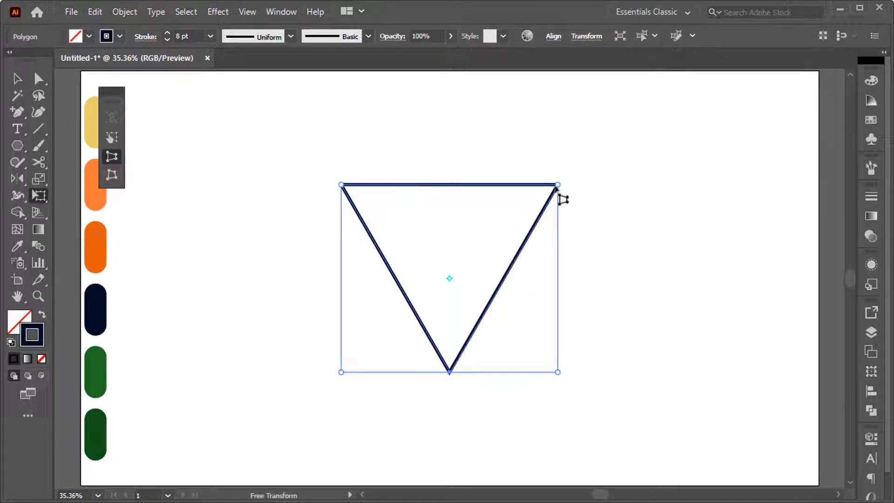
pyautogui.moveTo(558, 185); pyautogui.dragTo(518, 185)
pyautogui.press('v')
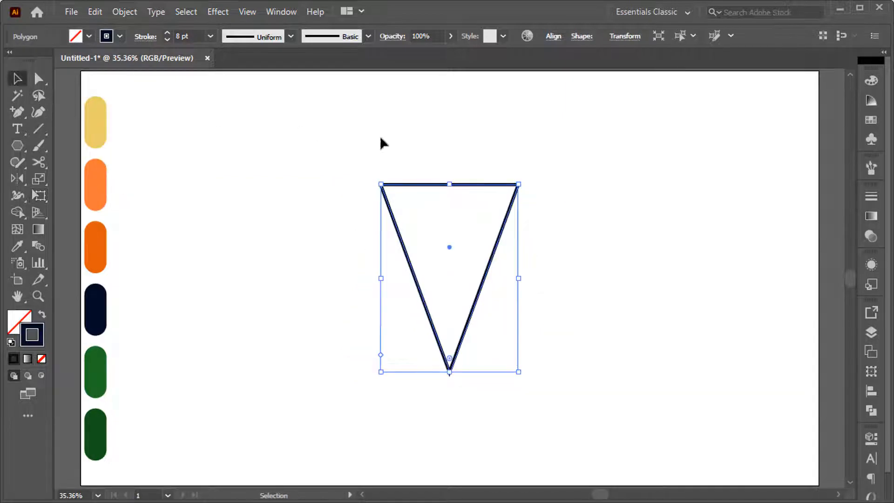
# - Stretch the triangle upward, enlarge it proportionally from its centre and shift it slightly down the artboard
pyautogui.moveTo(450, 185); pyautogui.dragTo(451, 155)
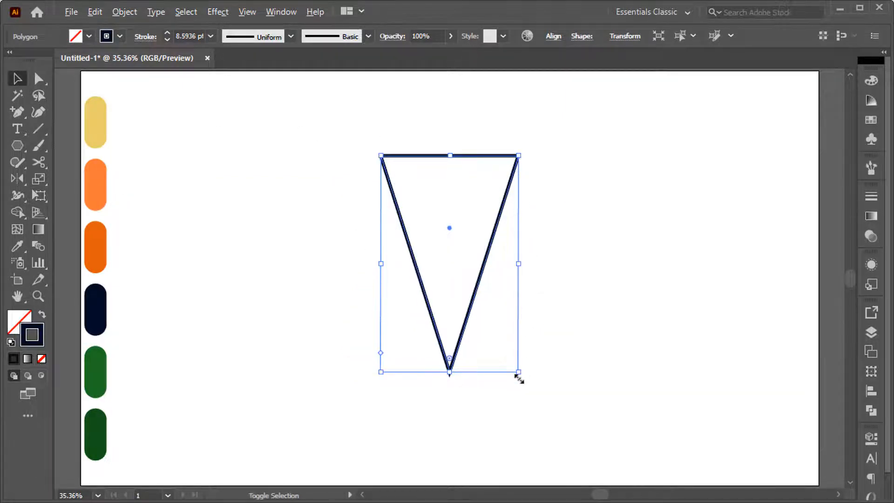
pyautogui.moveTo(520, 372); pyautogui.dragTo(571, 417)
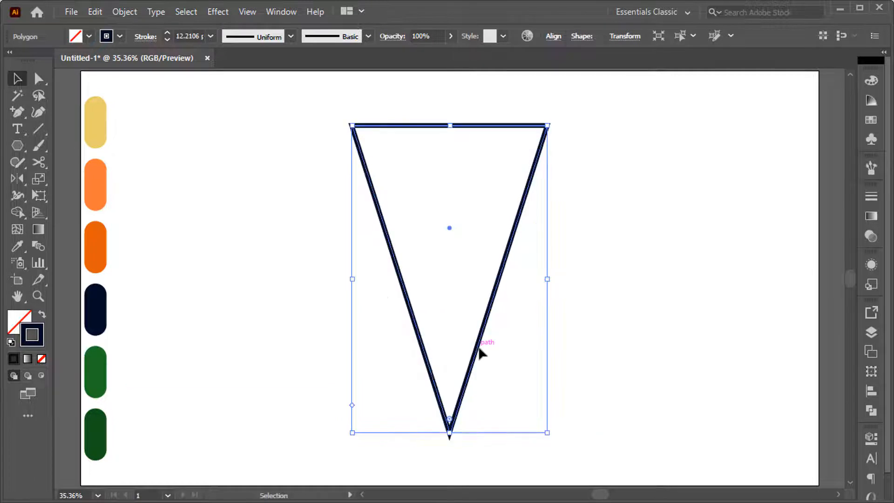
pyautogui.moveTo(479, 354); pyautogui.dragTo(478, 361)
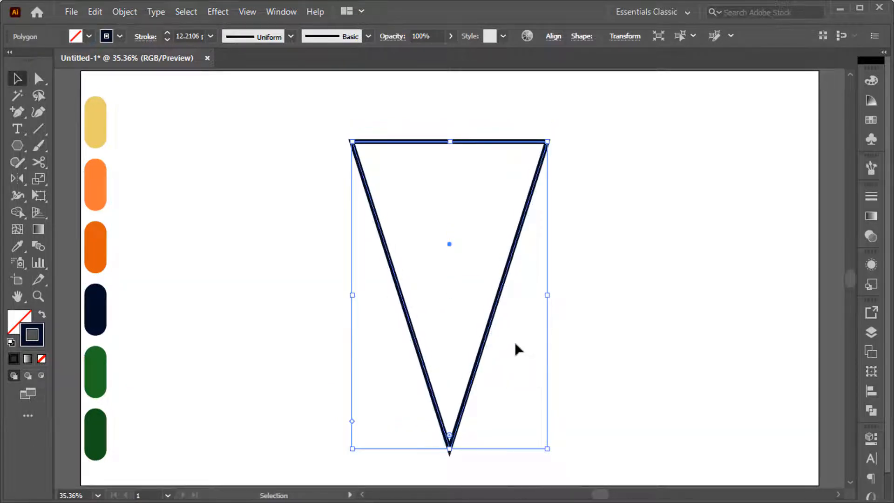
pyautogui.click(515, 344)
# - Round the triangle's two top corners broadly and its bottom tip more tightly to form a carrot body
pyautogui.click(39, 79)
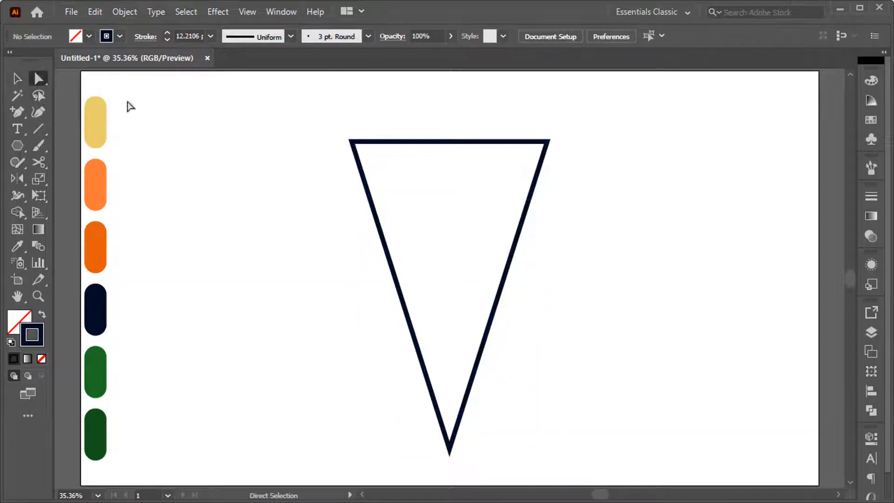
pyautogui.moveTo(289, 125); pyautogui.dragTo(489, 234)
pyautogui.moveTo(405, 423); pyautogui.dragTo(450, 391)
pyautogui.press('v')
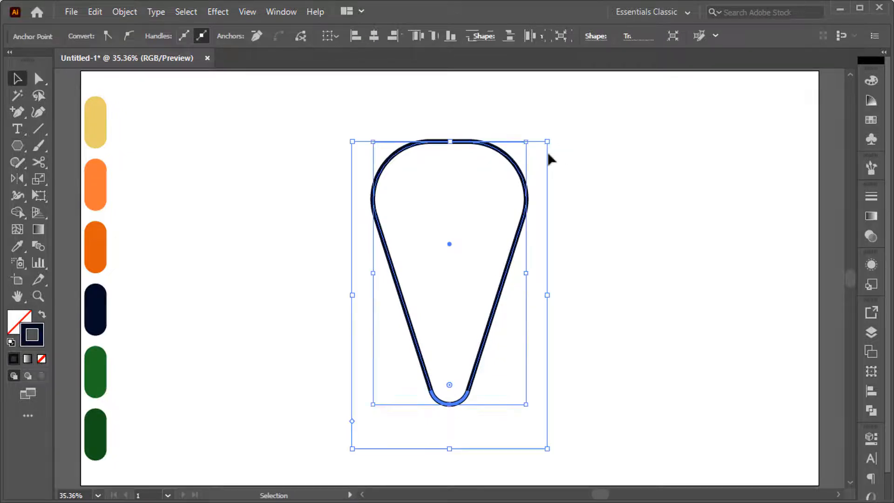
# - Enlarge the rounded carrot body slightly from its centre and move it down to leave space above it
pyautogui.click(545, 148)
pyautogui.click(527, 176)
pyautogui.moveTo(546, 140); pyautogui.dragTo(596, 128)
pyautogui.click(630, 239)
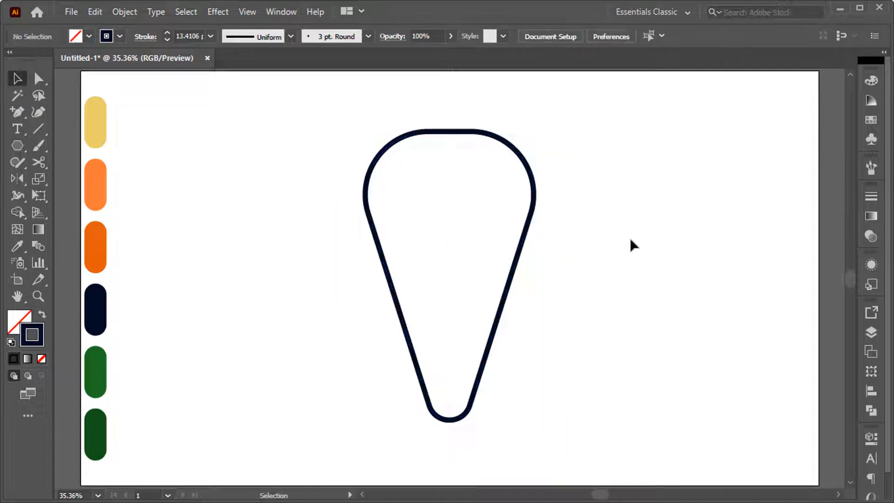
pyautogui.moveTo(517, 266)
pyautogui.mouseDown()
pyautogui.moveTo(519, 279)
pyautogui.moveTo(583, 213)
pyautogui.moveTo(535, 205)
pyautogui.moveTo(540, 235)
pyautogui.mouseUp()
pyautogui.click(540, 233)
pyautogui.click(560, 198)
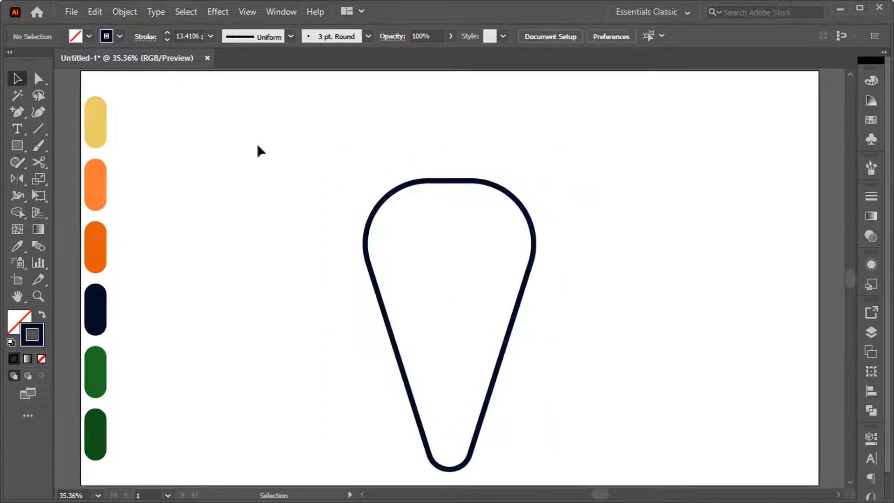
# - Draw a narrow upright rectangle standing on the carrot body's top edge and align their horizontal centres
pyautogui.click(19, 145)
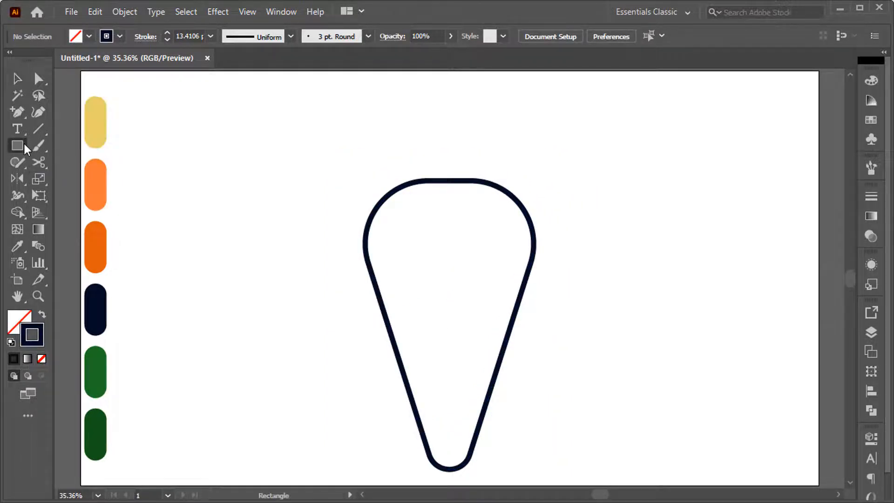
pyautogui.moveTo(426, 90); pyautogui.dragTo(483, 183)
pyautogui.press('v')
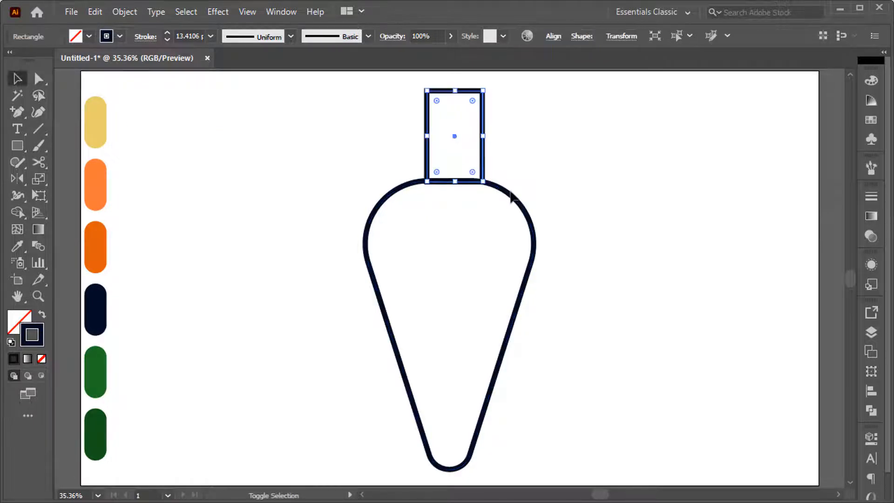
pyautogui.click(509, 192)
pyautogui.click(553, 37)
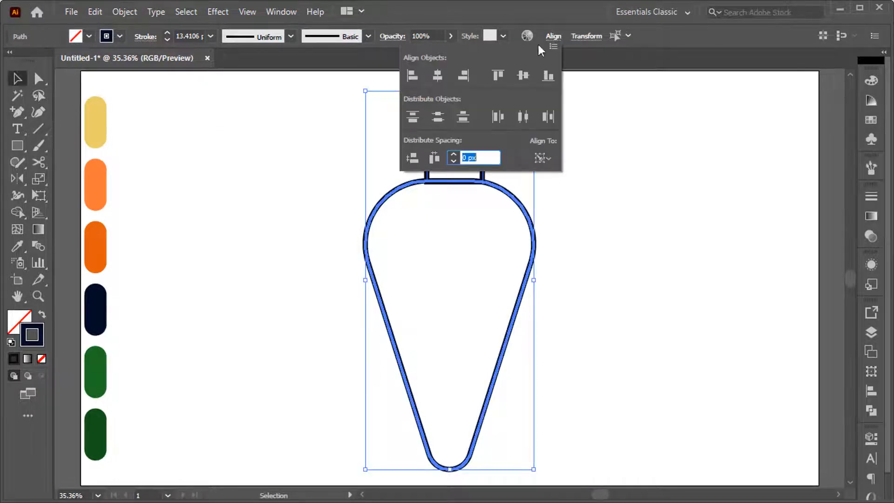
pyautogui.click(437, 86)
pyautogui.click(583, 197)
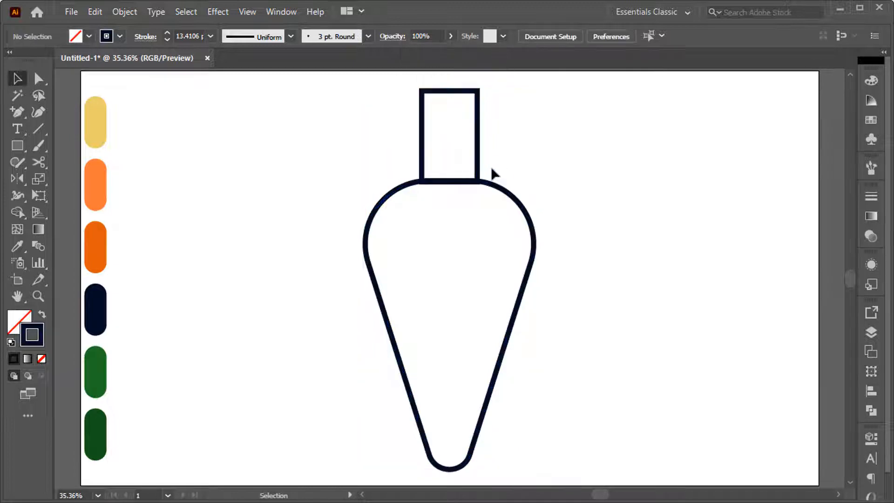
# - Perspective-distort the rectangle into a trapezoid with a wider top edge and a narrower base
pyautogui.click(480, 171)
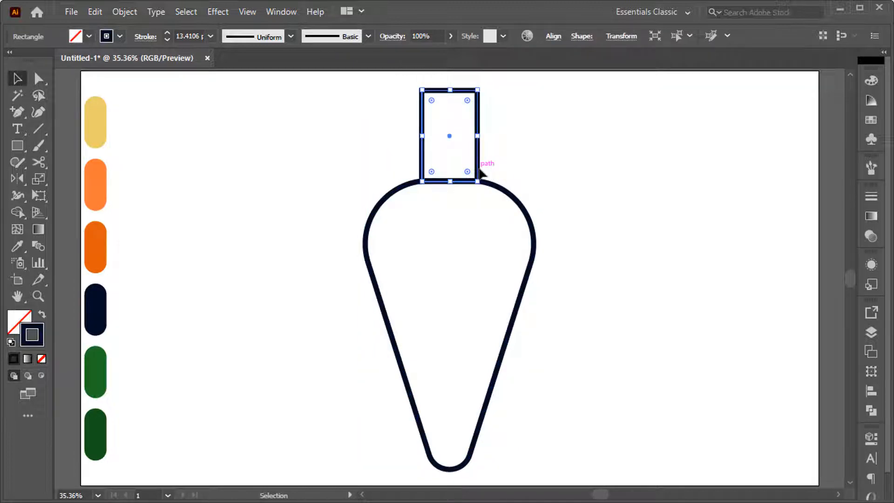
pyautogui.moveTo(36, 201); pyautogui.dragTo(85, 193)
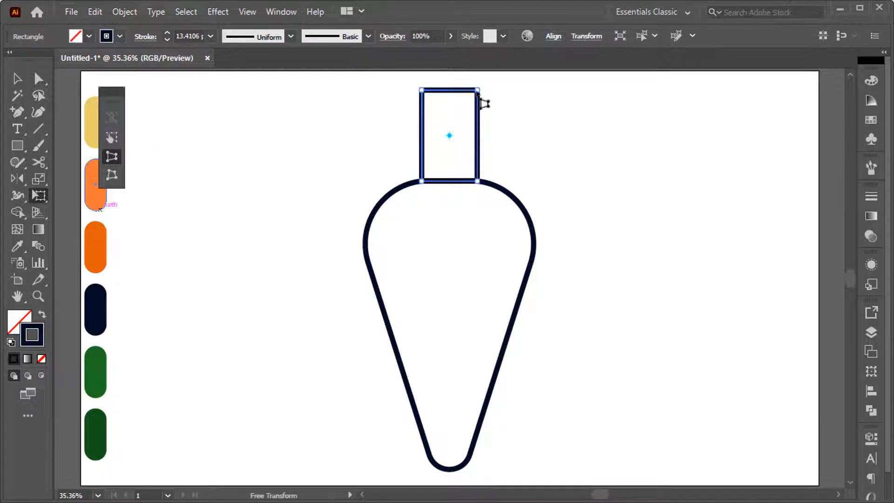
pyautogui.moveTo(477, 89); pyautogui.dragTo(502, 90)
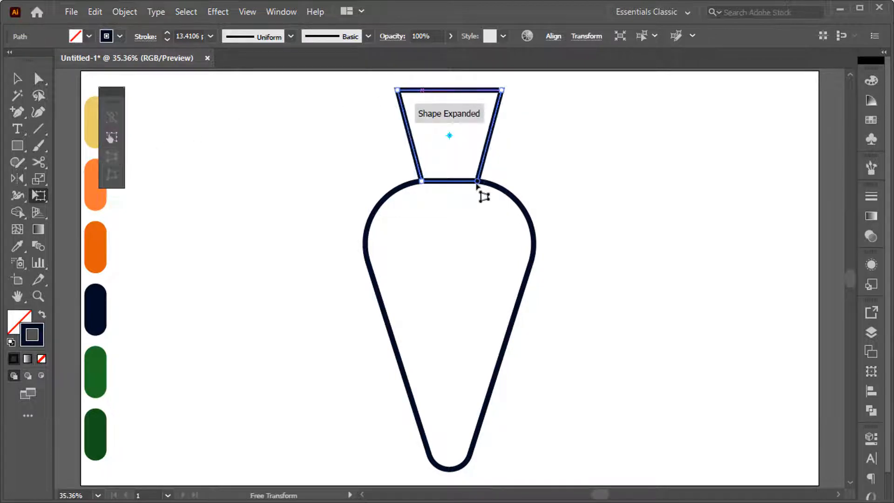
pyautogui.moveTo(479, 184); pyautogui.dragTo(467, 185)
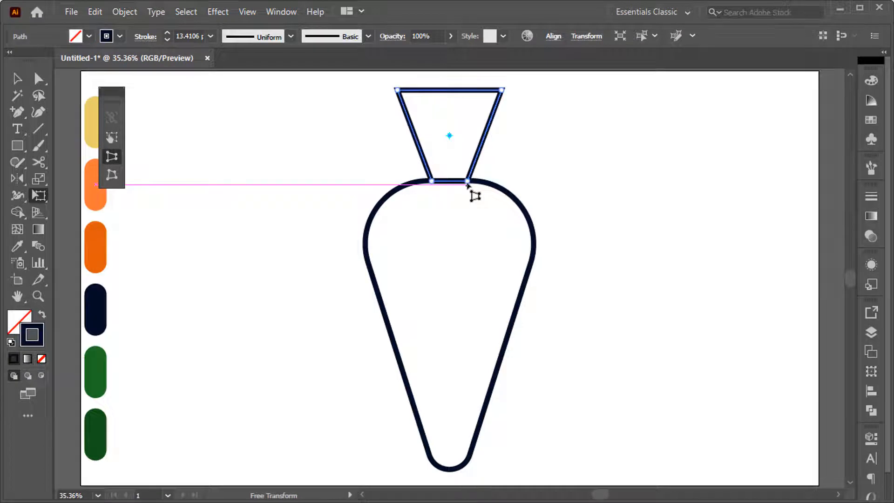
# - Round the trapezoid's two top corners by about 94 px so it becomes a leaf shape with a domed top
pyautogui.press('a')
pyautogui.click(354, 100)
pyautogui.moveTo(371, 86); pyautogui.dragTo(489, 134)
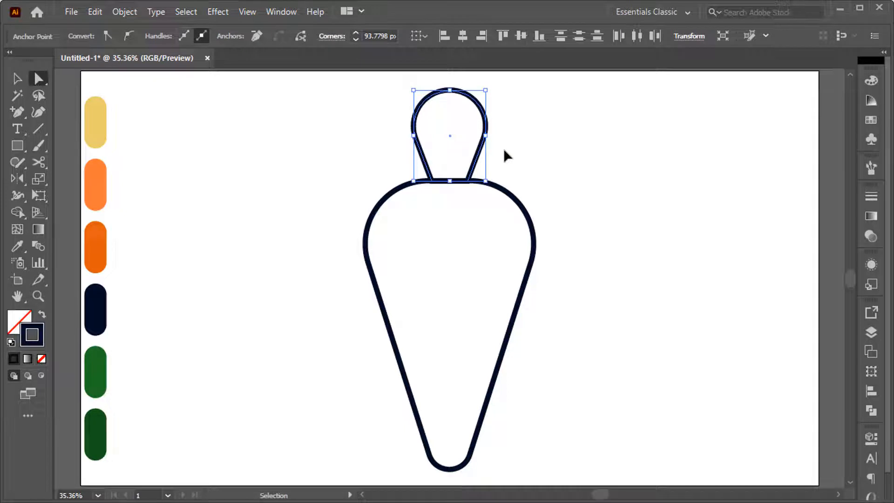
pyautogui.click(504, 148)
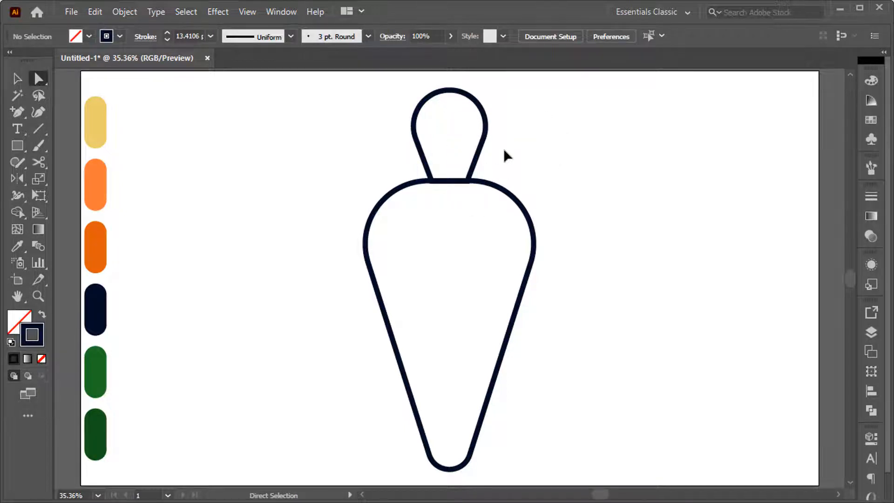
pyautogui.press('v')
pyautogui.click(484, 139)
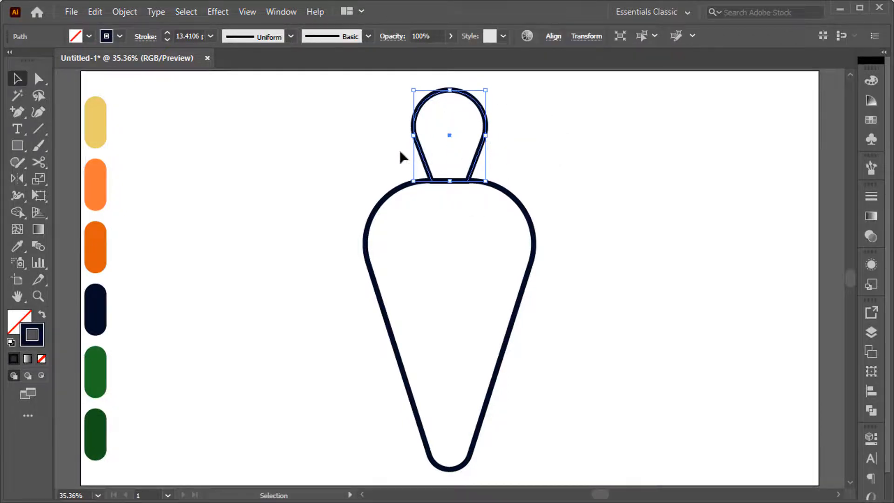
pyautogui.click(400, 152)
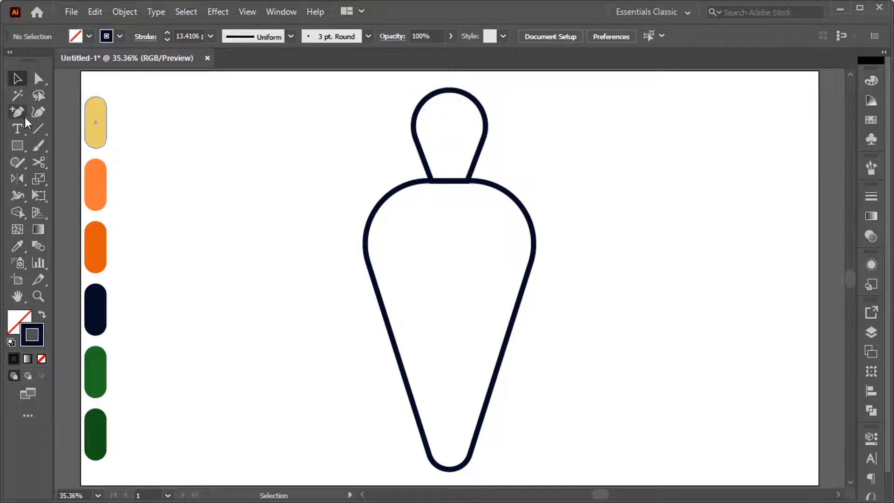
# - Draw a slightly curved vein with the Pen tool from the middle of the leaf's base up into the leaf
pyautogui.moveTo(25, 117); pyautogui.dragTo(94, 110)
pyautogui.scroll(1, 466, 186)
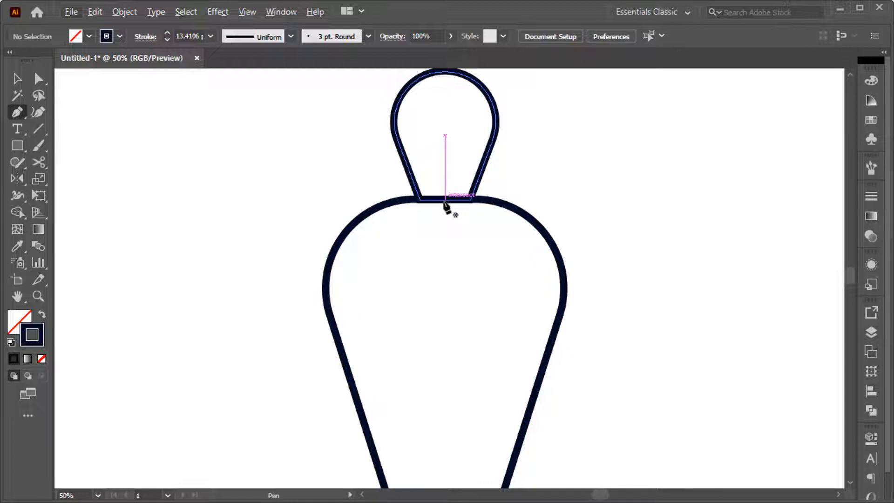
pyautogui.click(445, 199)
pyautogui.moveTo(445, 119); pyautogui.dragTo(459, 90)
pyautogui.press('v')
pyautogui.click(457, 122)
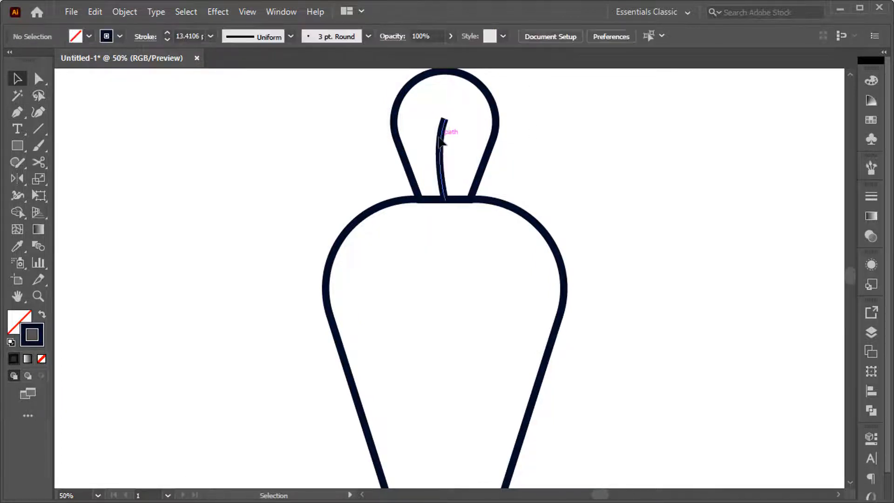
# - Give the leaf's curved vein line round stroke caps
pyautogui.click(441, 139)
pyautogui.click(147, 39)
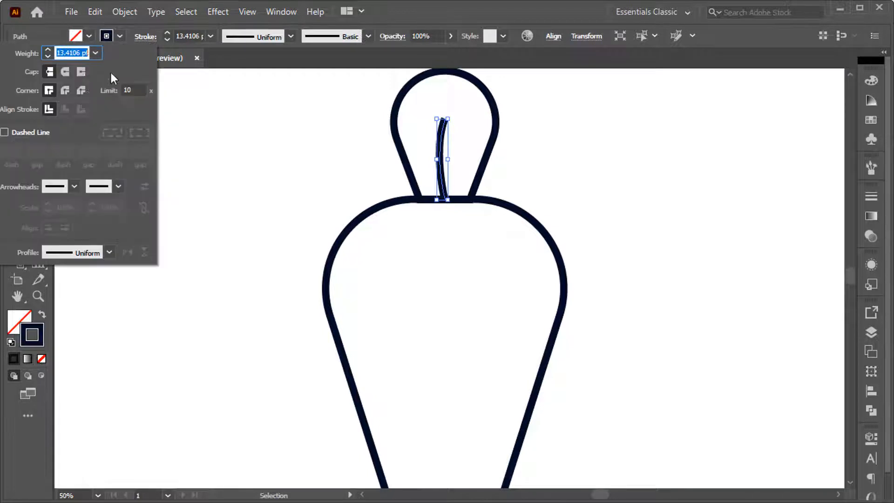
pyautogui.click(69, 74)
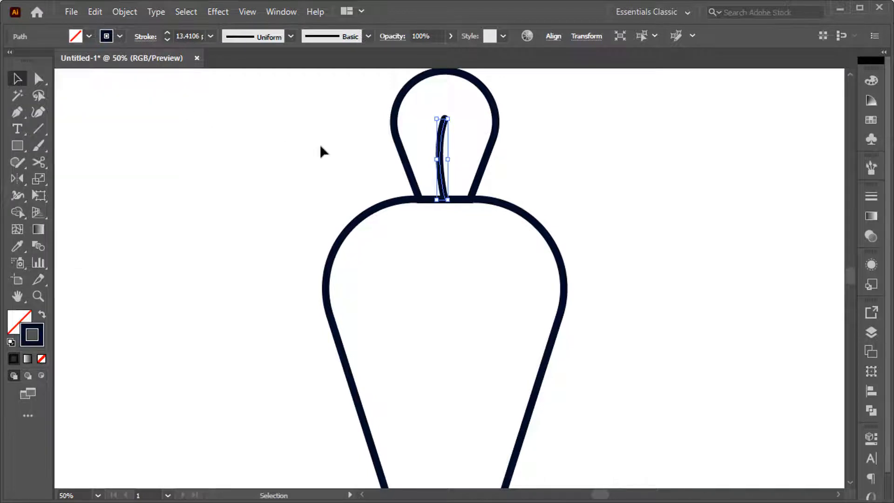
# - Taper the middle leaf's vein with the Width tool so it is narrow at the base and thicker at its rounded tip
pyautogui.click(24, 197)
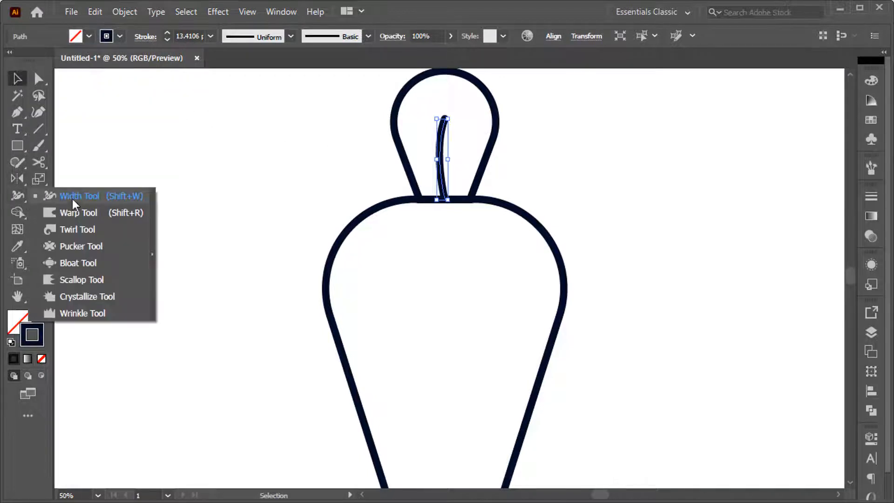
pyautogui.click(118, 198)
pyautogui.scroll(1, 447, 132)
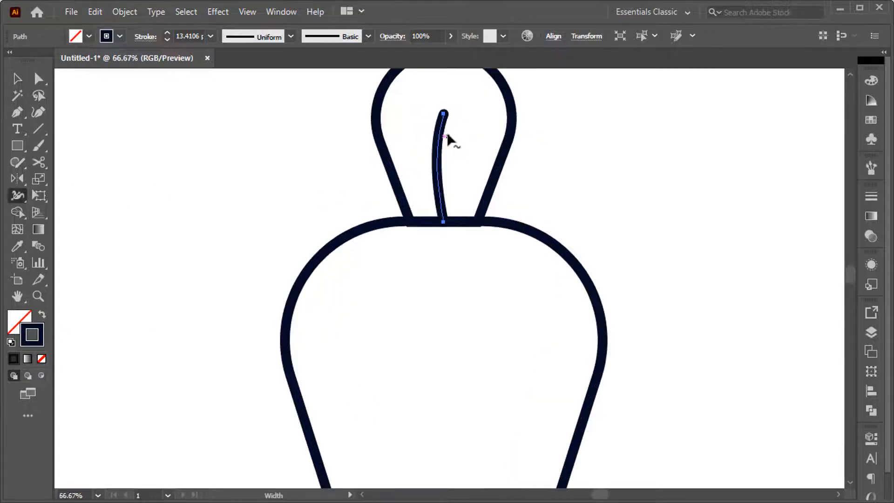
pyautogui.scroll(2, 454, 224)
pyautogui.moveTo(431, 224); pyautogui.dragTo(433, 226)
pyautogui.scroll(4, 433, 227)
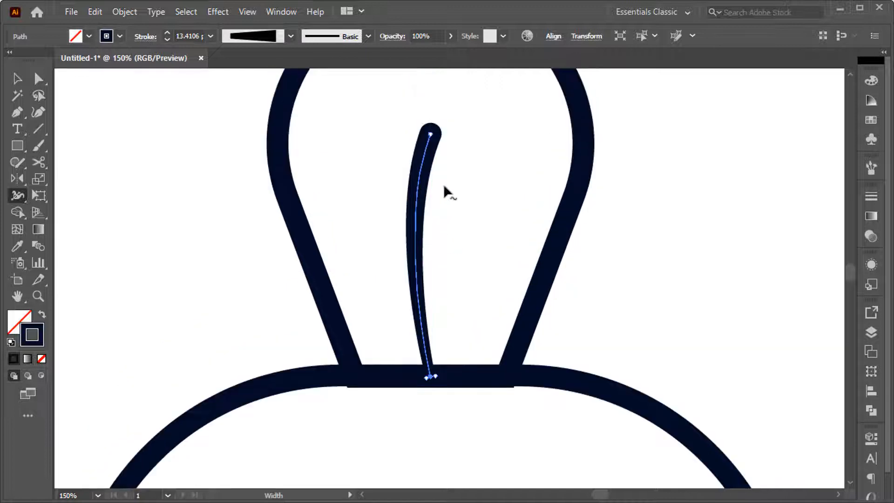
pyautogui.moveTo(441, 141); pyautogui.dragTo(450, 147)
pyautogui.hotkey('ctrl', '0')
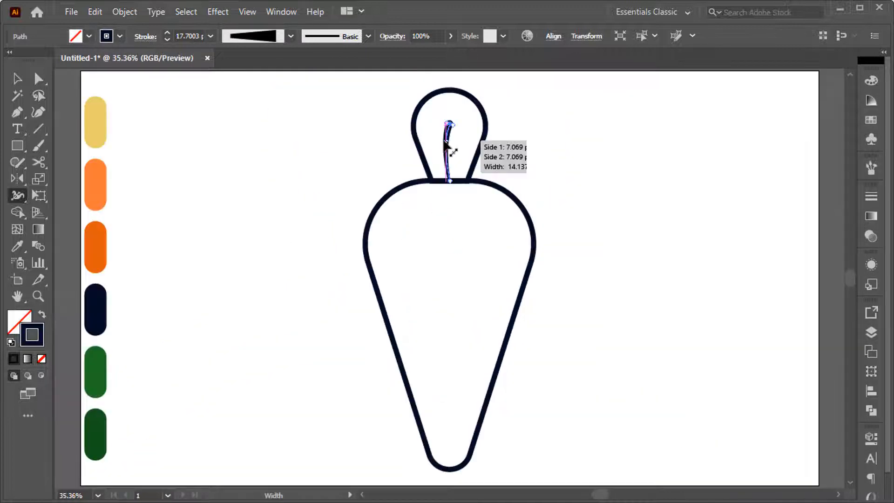
pyautogui.press('v')
pyautogui.click(392, 155)
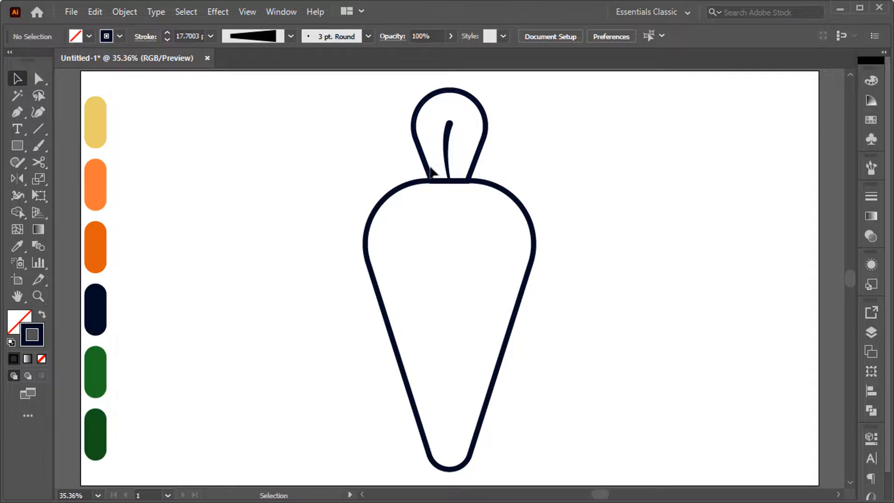
# - Nudge the middle leaf and its vein up slightly, and paste a copy of both in front
pyautogui.moveTo(394, 147); pyautogui.dragTo(466, 161)
pyautogui.click(501, 162)
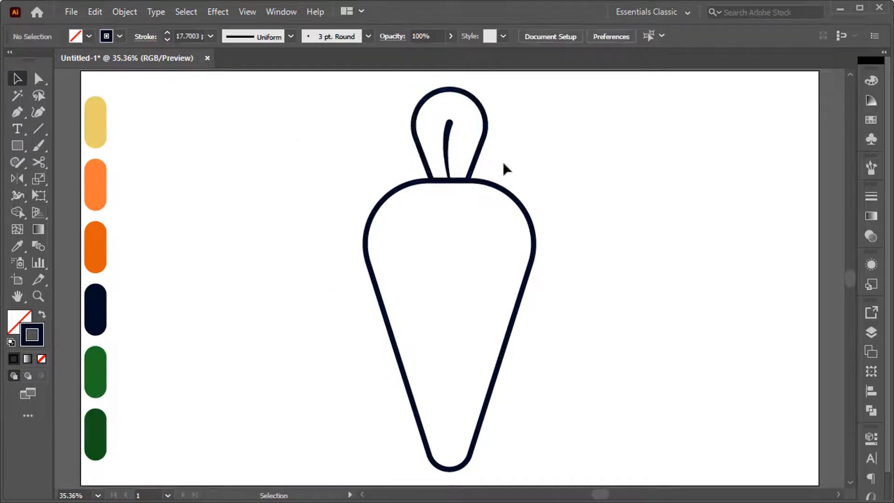
pyautogui.moveTo(397, 116); pyautogui.dragTo(459, 145)
pyautogui.click(97, 13)
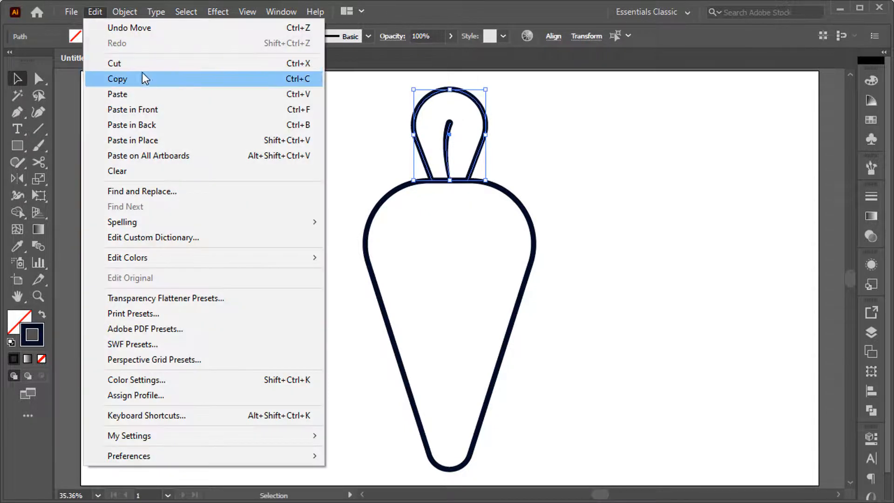
pyautogui.click(144, 78)
pyautogui.click(91, 11)
pyautogui.click(155, 109)
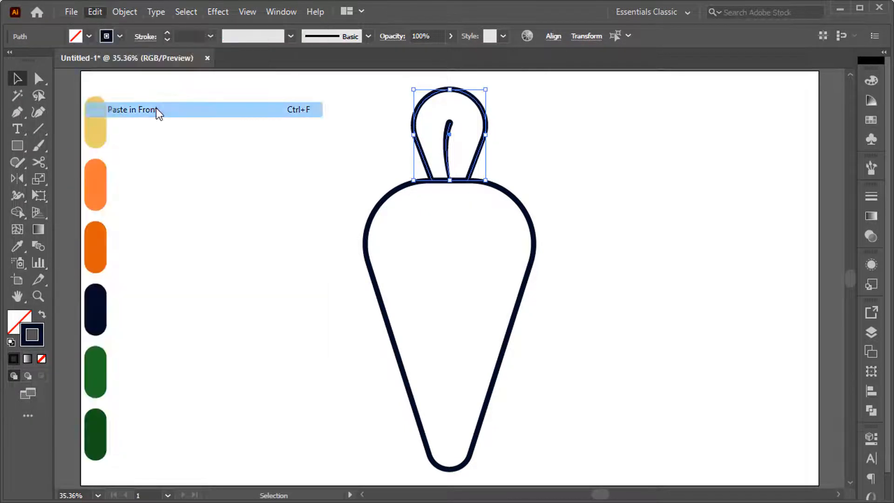
# - Move the copied leaf and vein right of the middle leaf and rotate them clockwise to fan out over the carrot's shoulder
pyautogui.moveTo(480, 156); pyautogui.dragTo(544, 164)
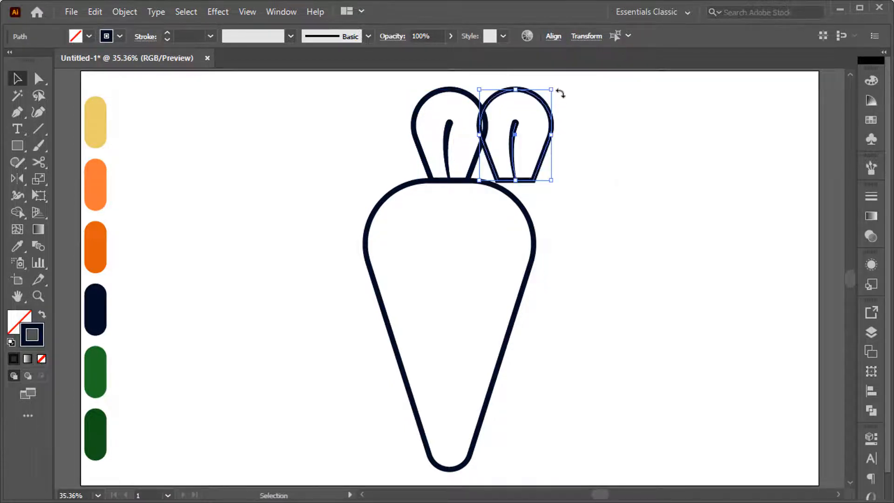
pyautogui.moveTo(559, 94); pyautogui.dragTo(555, 148)
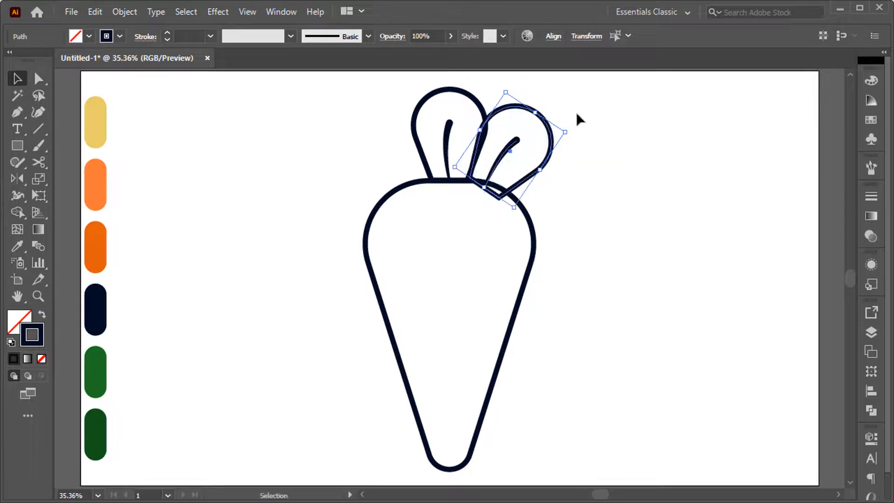
pyautogui.moveTo(579, 120); pyautogui.dragTo(557, 170)
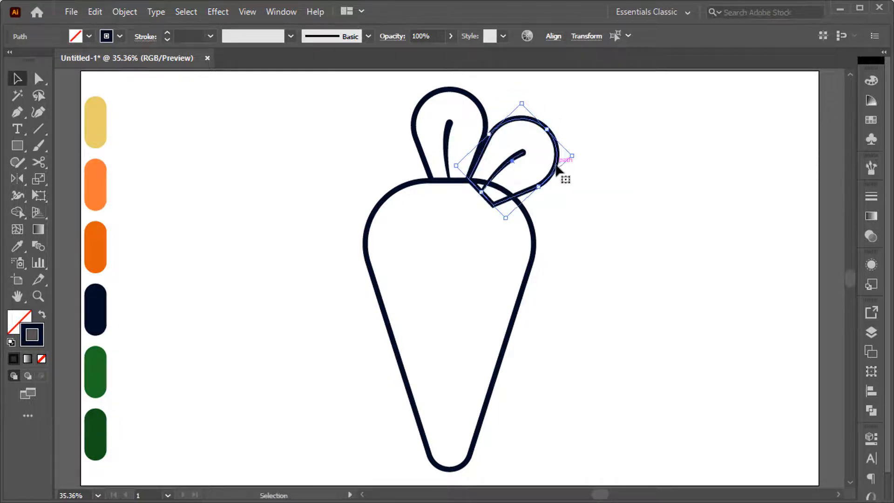
pyautogui.click(579, 143)
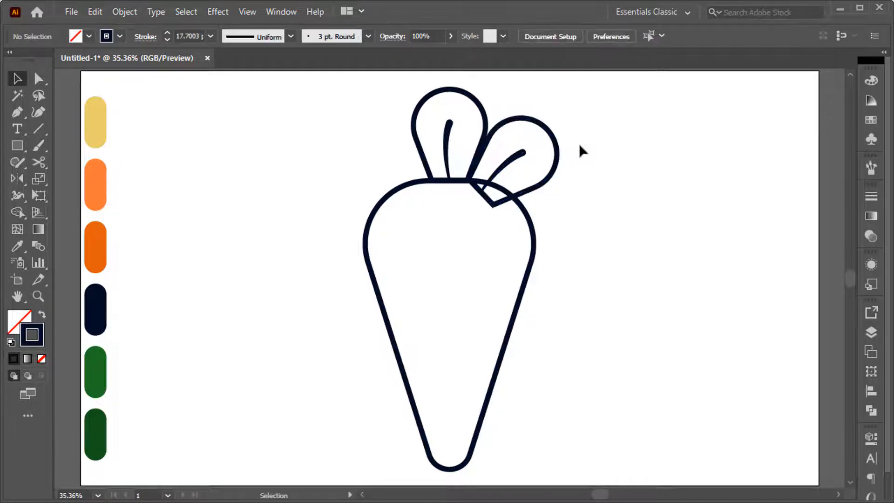
# - Reflect a copy of the right leaf and its vein vertically about the middle leaf's centre to make the left leaf
pyautogui.moveTo(580, 133); pyautogui.dragTo(520, 171)
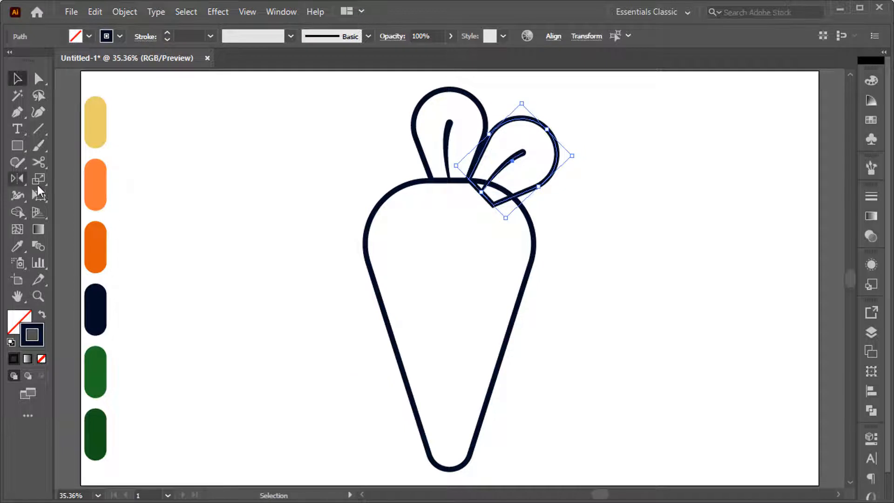
pyautogui.moveTo(19, 179); pyautogui.dragTo(115, 195)
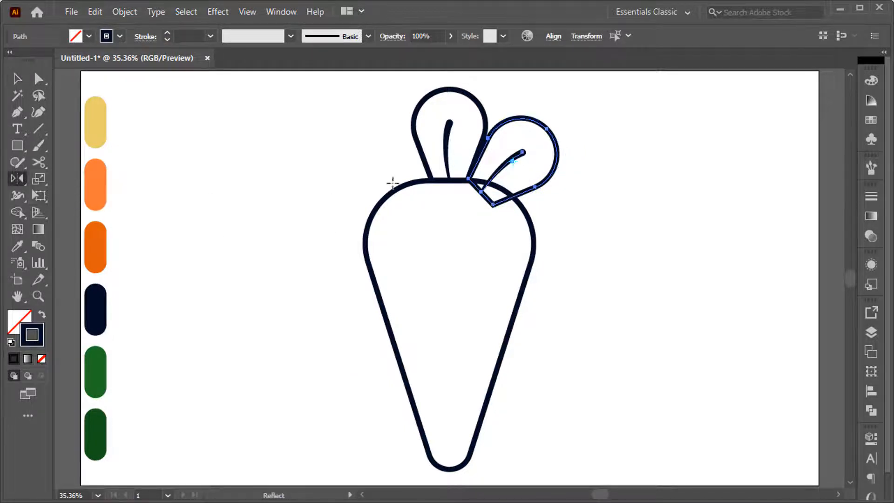
pyautogui.keyDown('alt'); pyautogui.click(449, 89); pyautogui.keyUp('alt')
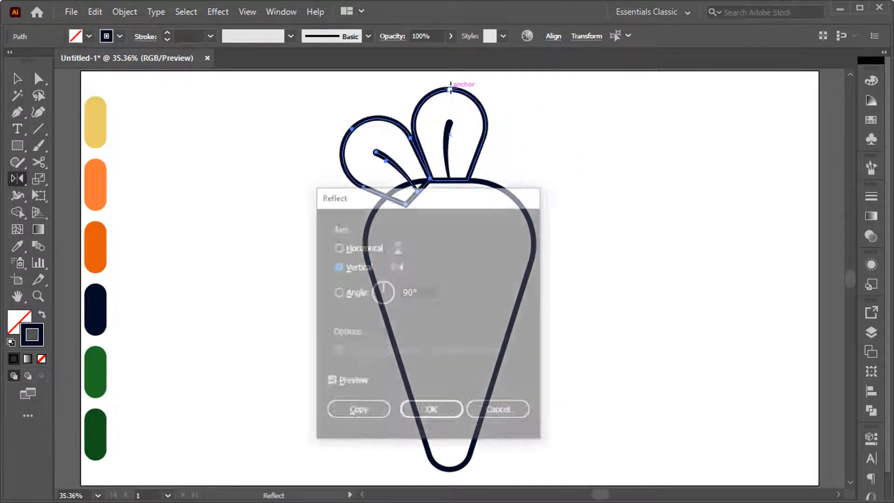
pyautogui.click(375, 410)
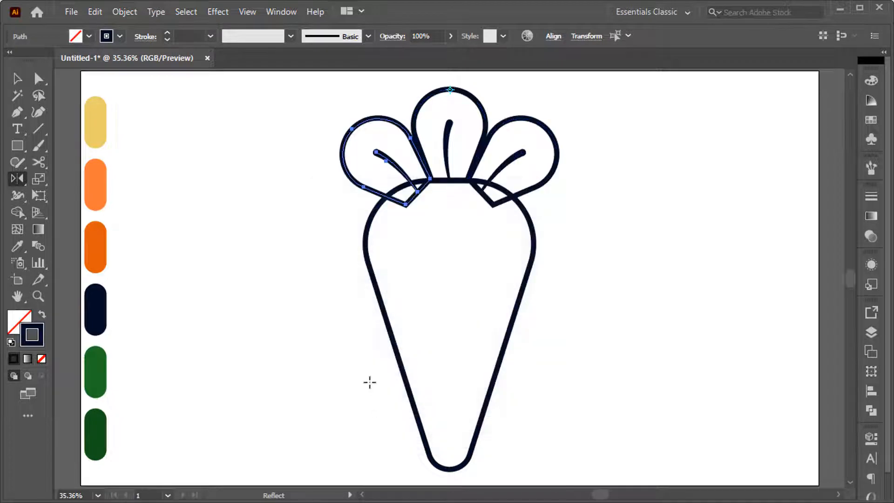
pyautogui.click(18, 82)
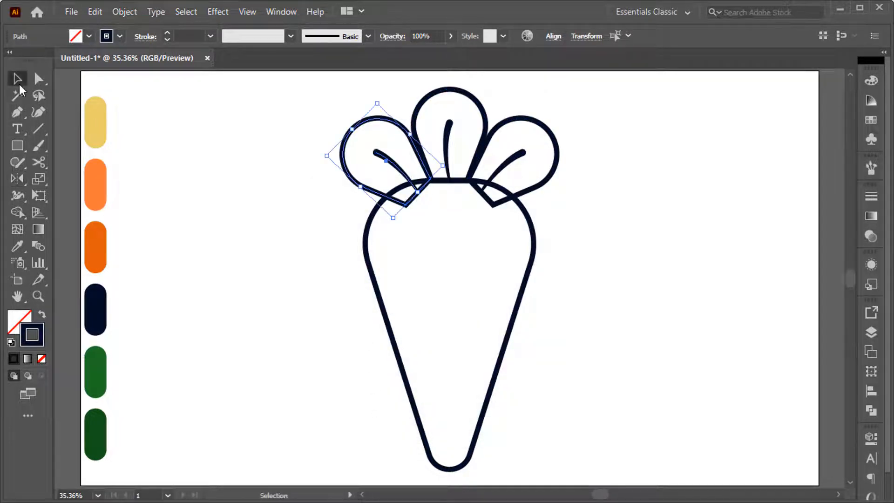
# - Remove the parts of the left leaf and vein that overlap the carrot body with the Shape Builder tool
pyautogui.moveTo(333, 212); pyautogui.dragTo(447, 188)
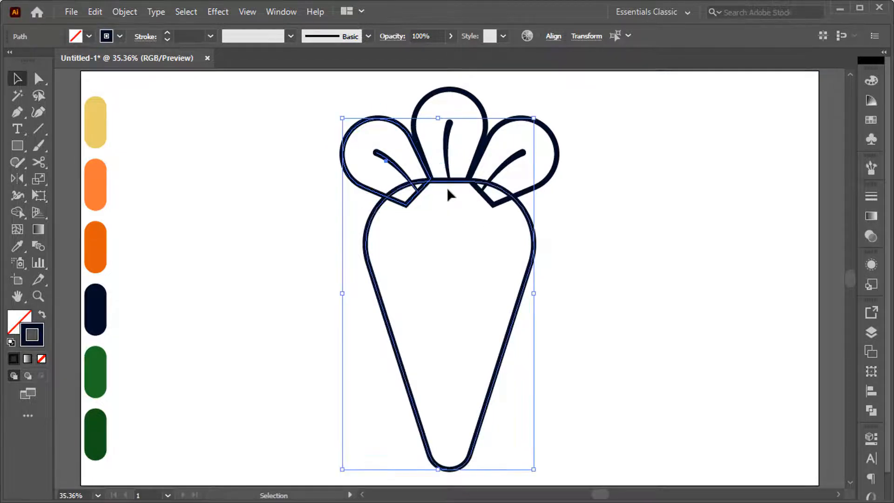
pyautogui.moveTo(18, 212); pyautogui.dragTo(110, 214)
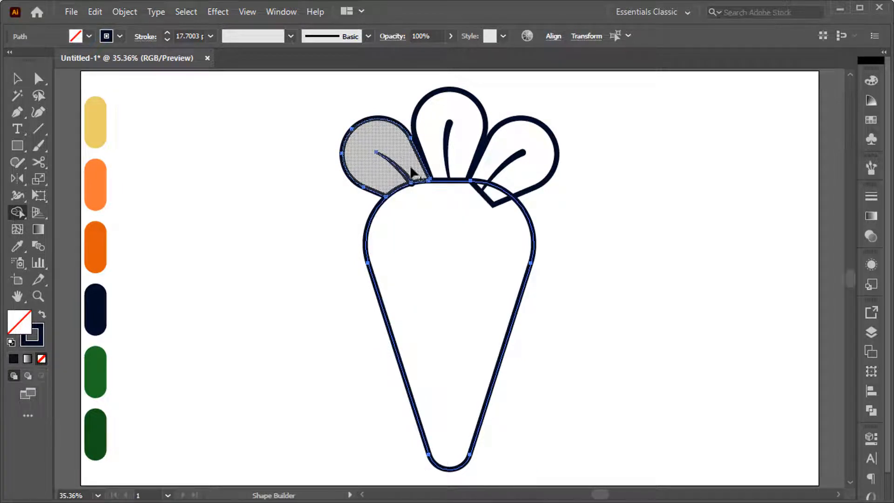
pyautogui.press('v')
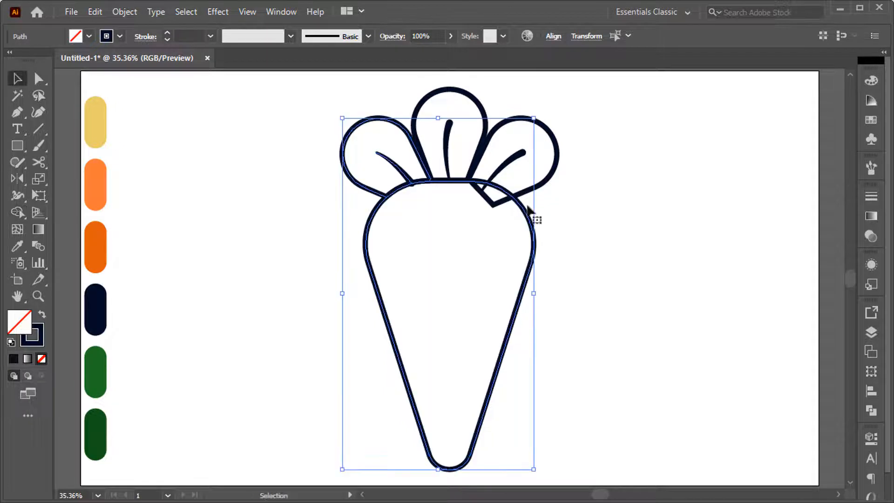
pyautogui.click(548, 203)
# - Trim the right leaf and vein where they overlap the carrot body with the Shape Builder tool
pyautogui.moveTo(475, 191); pyautogui.dragTo(475, 192)
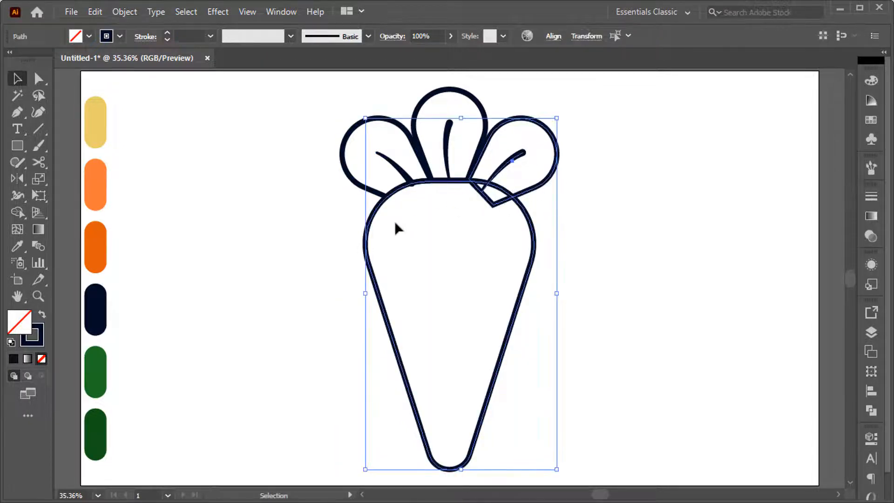
pyautogui.click(18, 211)
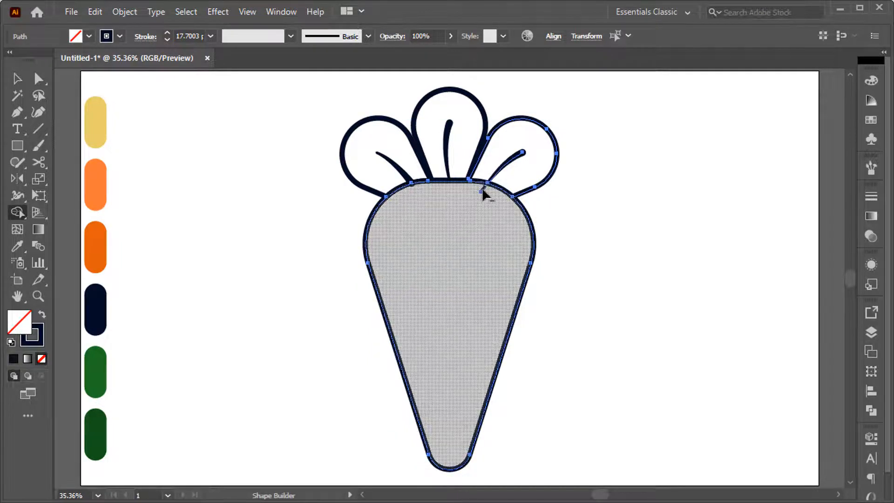
pyautogui.moveTo(448, 180); pyautogui.dragTo(522, 182)
pyautogui.press('v')
pyautogui.click(489, 206)
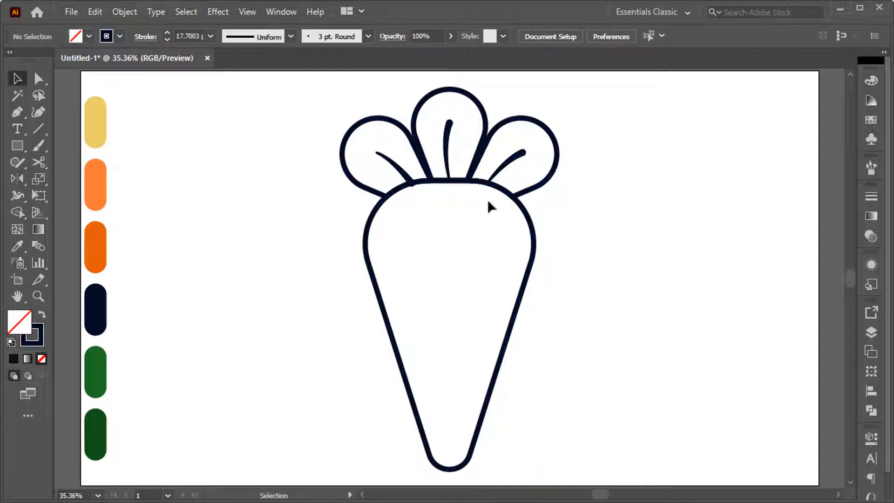
# - Flip the left vein's width profile along its length so the thick rounded end sits at the vein's tip
pyautogui.click(404, 174)
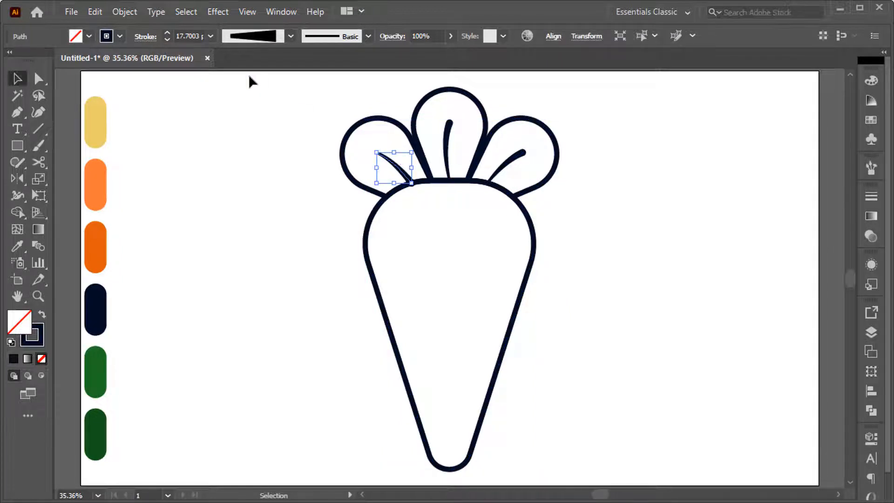
pyautogui.click(145, 37)
pyautogui.click(123, 251)
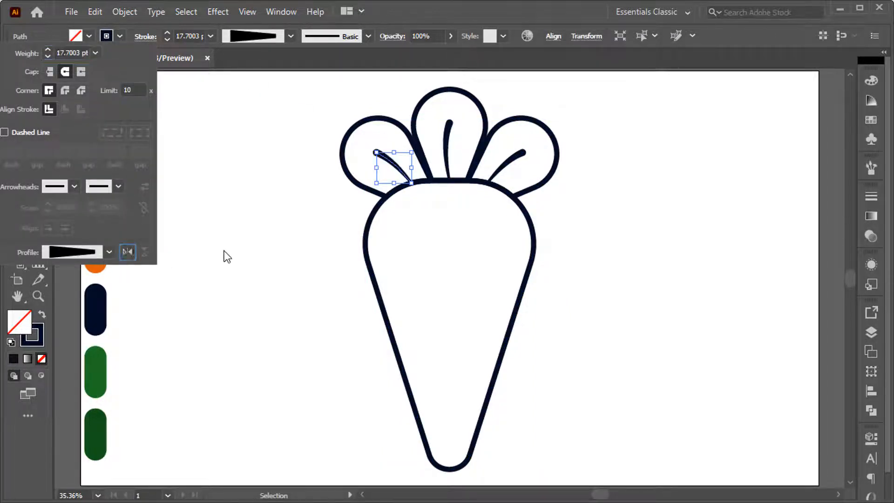
pyautogui.click(311, 222)
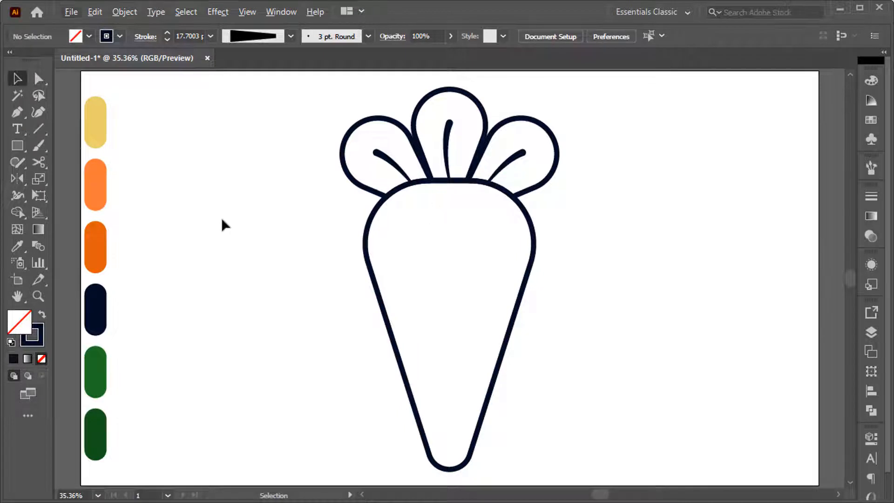
# - Draw a short arched crease line with the Pen tool from the carrot's left edge inward near the tip
pyautogui.click(16, 112)
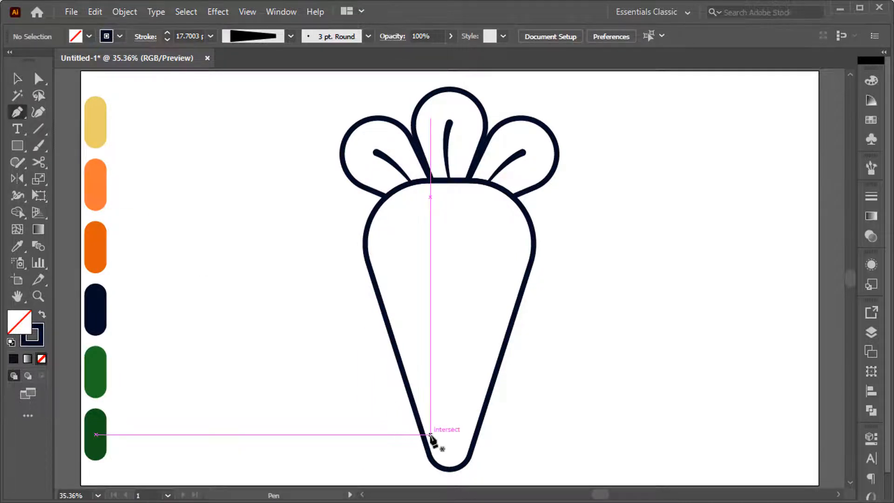
pyautogui.scroll(3, 430, 434)
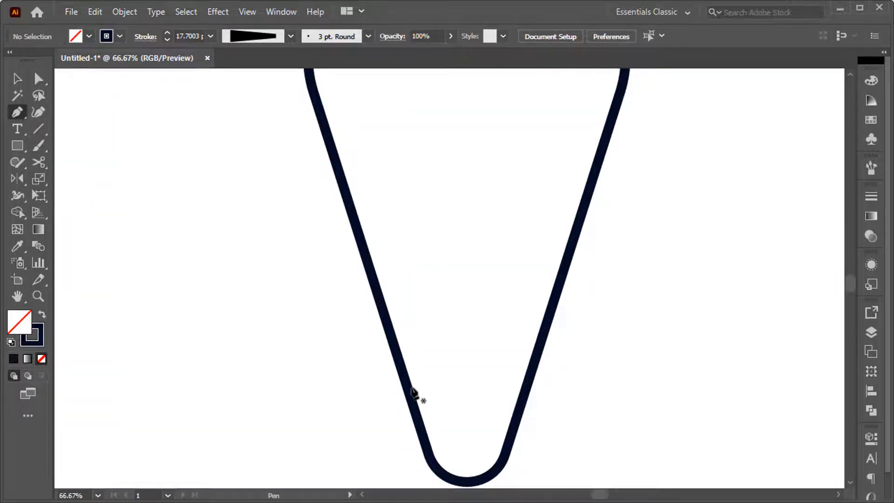
pyautogui.click(407, 383)
pyautogui.moveTo(449, 379); pyautogui.dragTo(481, 398)
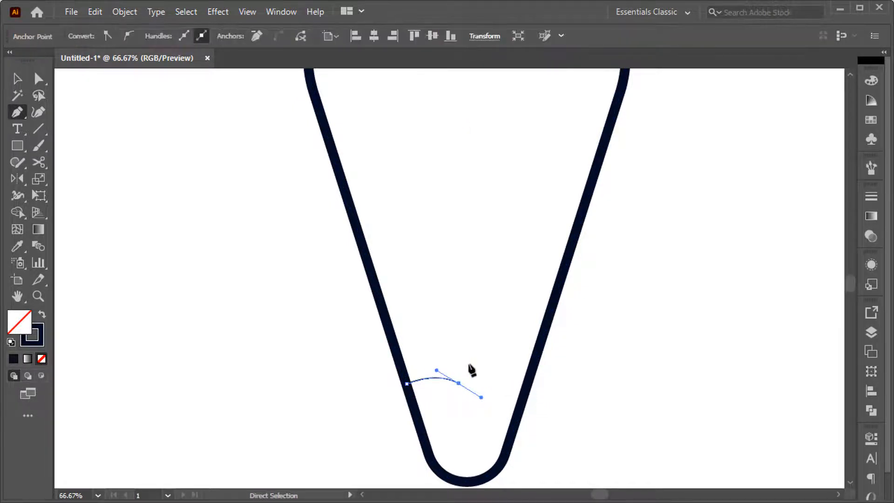
pyautogui.press('v')
pyautogui.click(436, 361)
# - Set the crease line's stroke weight to 16 pt
pyautogui.click(441, 377)
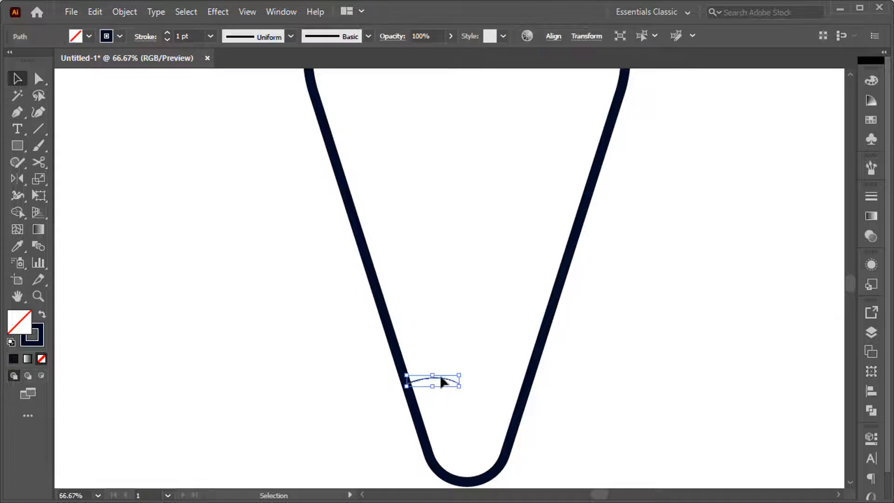
pyautogui.click(168, 33)
pyautogui.click(168, 33)
pyautogui.click(168, 33)
# - Taper the crease line to a point at its inner end with the Width tool
pyautogui.click(18, 196)
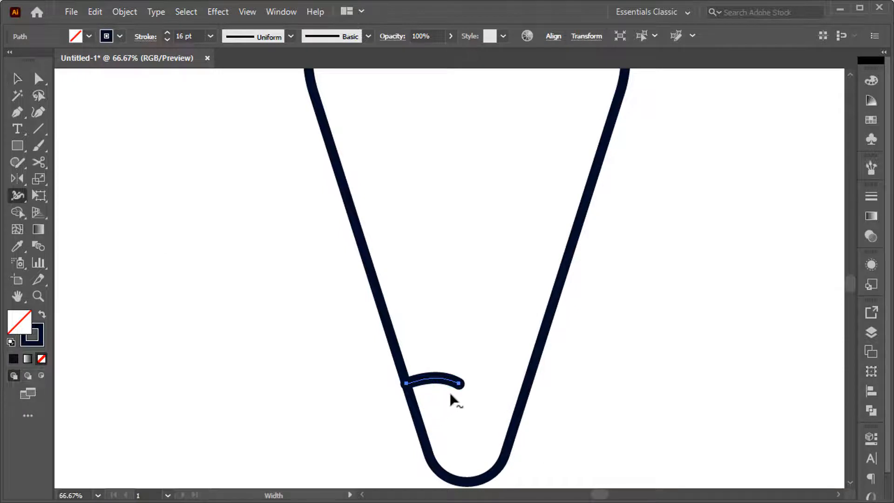
pyautogui.scroll(2, 451, 392)
pyautogui.moveTo(469, 383); pyautogui.dragTo(471, 377)
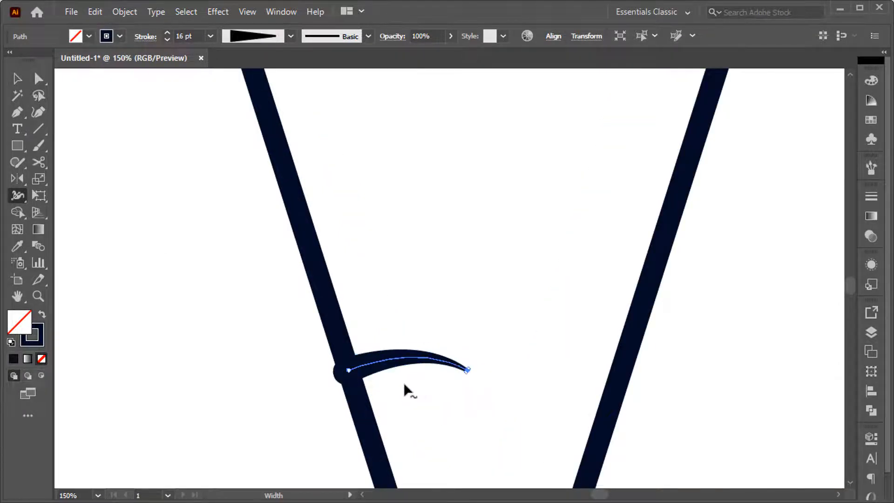
pyautogui.press('v')
pyautogui.click(423, 322)
# - Give the crease line butt stroke caps so its end does not stick out past the carrot's outline
pyautogui.click(423, 358)
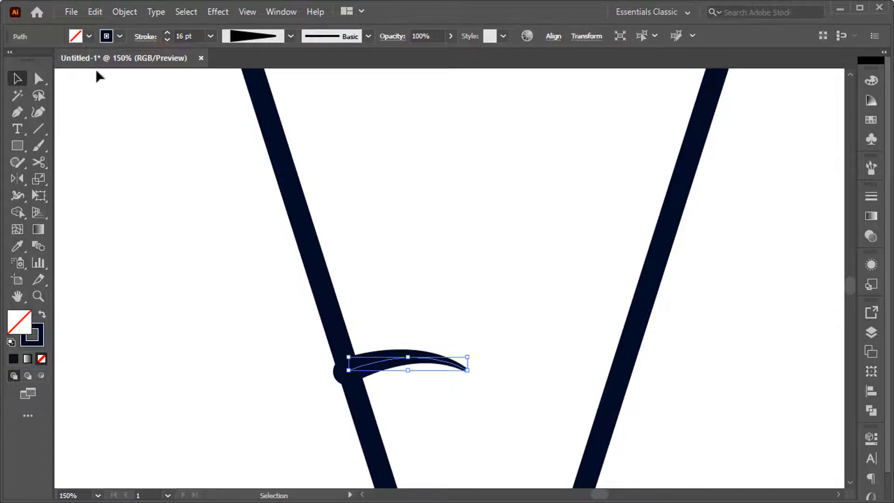
pyautogui.click(146, 37)
pyautogui.click(50, 71)
pyautogui.click(243, 306)
pyautogui.hotkey('ctrl', '0')
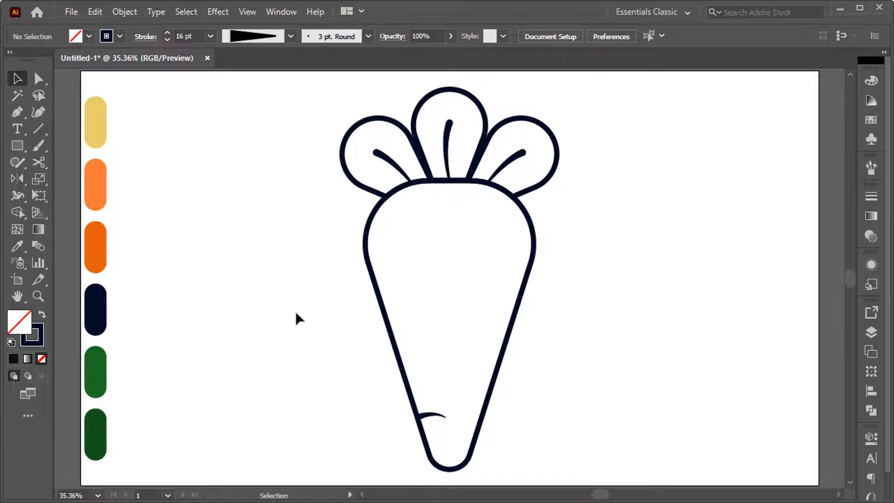
# - Draw an arched crease line with the Pen tool from the carrot's upper left edge inward
pyautogui.click(17, 113)
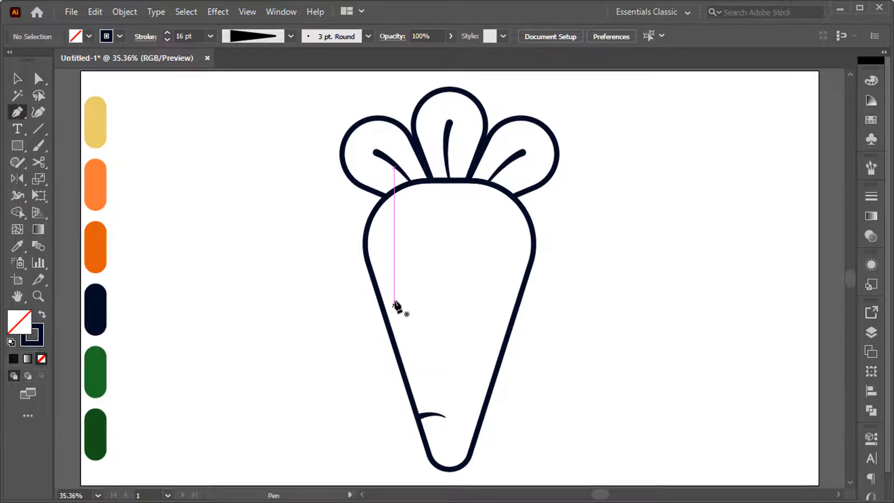
pyautogui.click(364, 247)
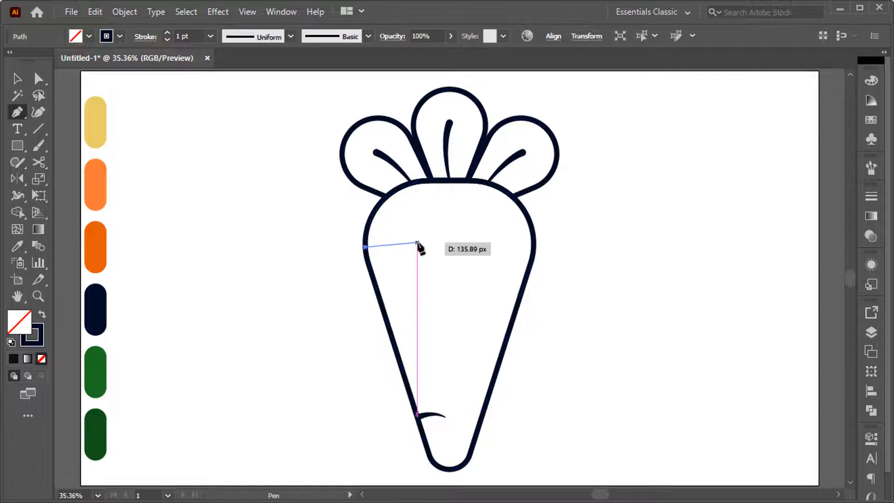
pyautogui.moveTo(420, 241); pyautogui.dragTo(448, 256)
pyautogui.press('v')
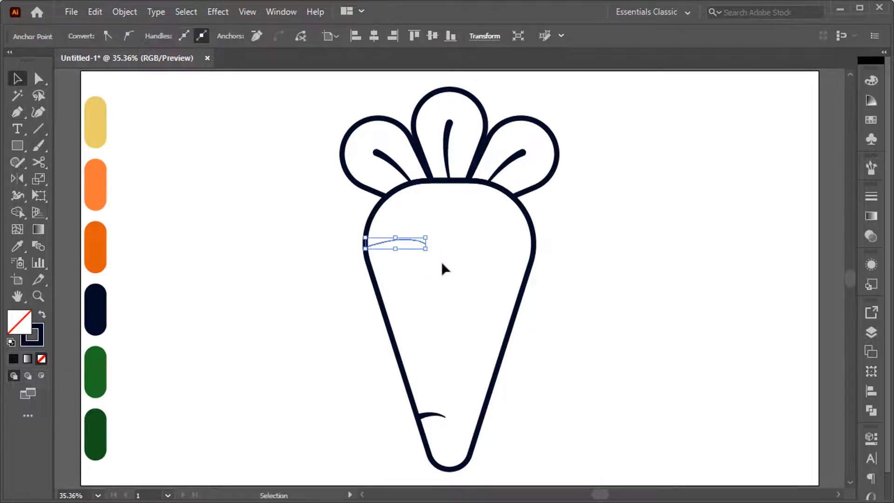
# - Set the upper crease line's stroke weight to 13 pt
pyautogui.click(408, 227)
pyautogui.click(407, 239)
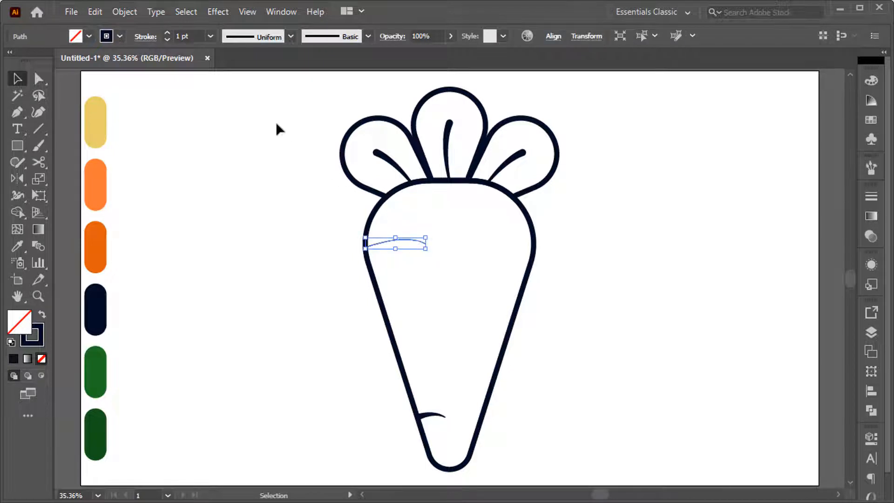
pyautogui.click(168, 33)
pyautogui.click(168, 32)
pyautogui.click(169, 33)
pyautogui.click(168, 32)
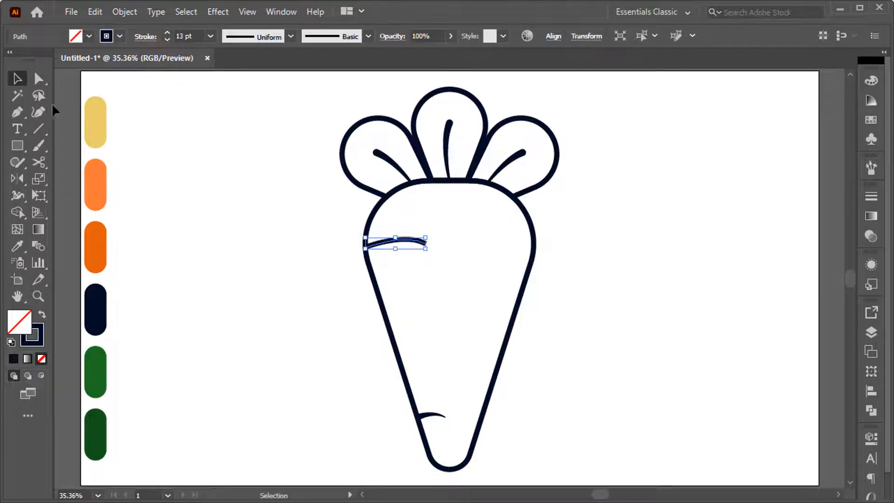
# - Taper the upper crease line to a point at its inner end and widen its outer end to about 20.5 px with the Width tool
pyautogui.click(19, 194)
pyautogui.scroll(1, 425, 244)
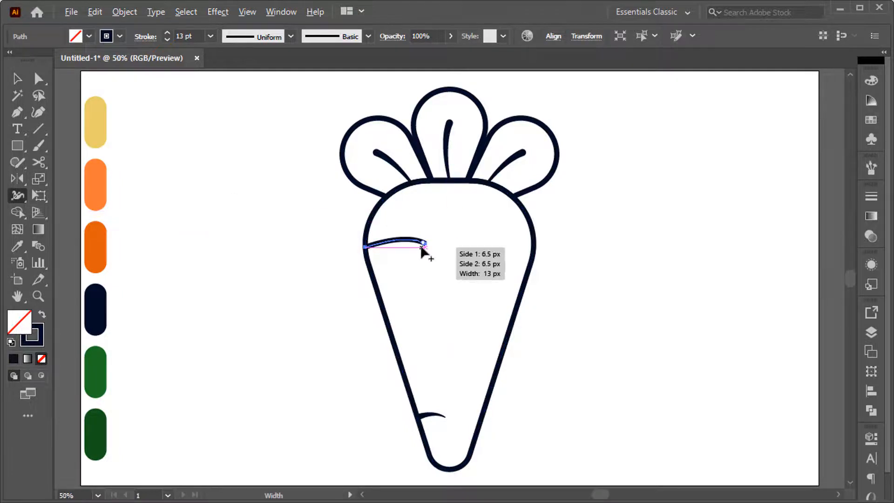
pyautogui.scroll(2, 426, 244)
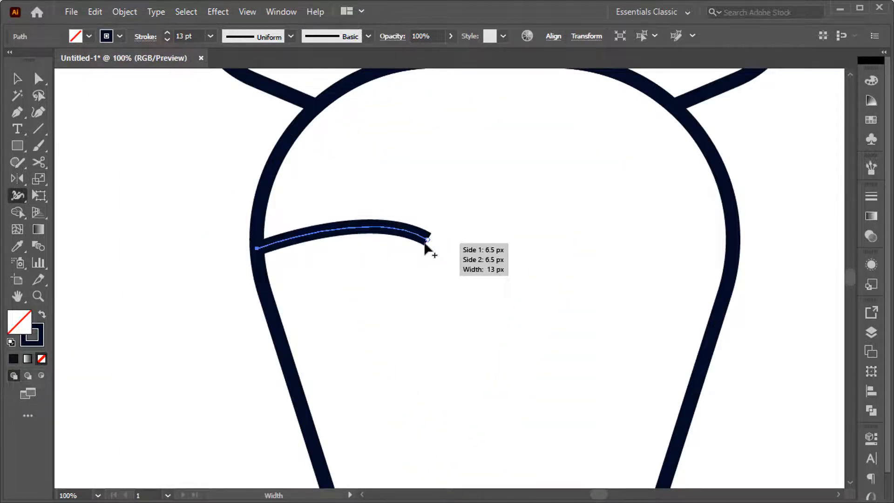
pyautogui.moveTo(427, 244); pyautogui.dragTo(427, 240)
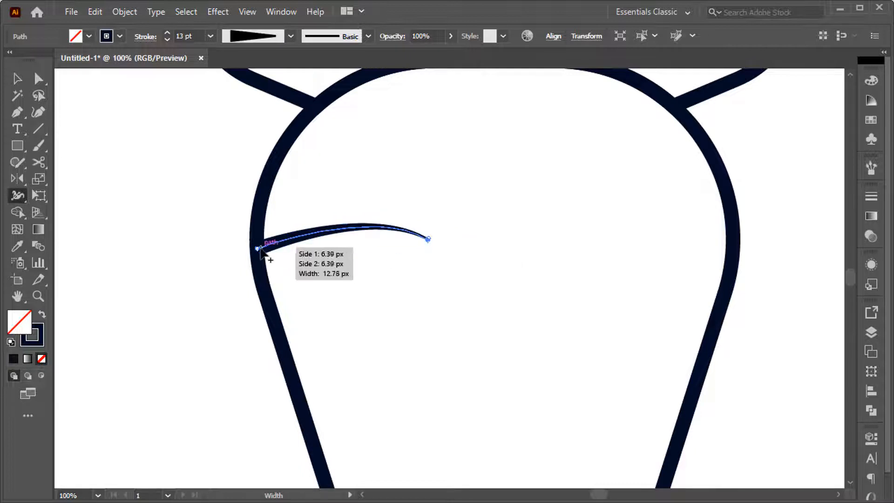
pyautogui.moveTo(258, 250); pyautogui.dragTo(265, 259)
pyautogui.hotkey('ctrl', '0')
pyautogui.press('v')
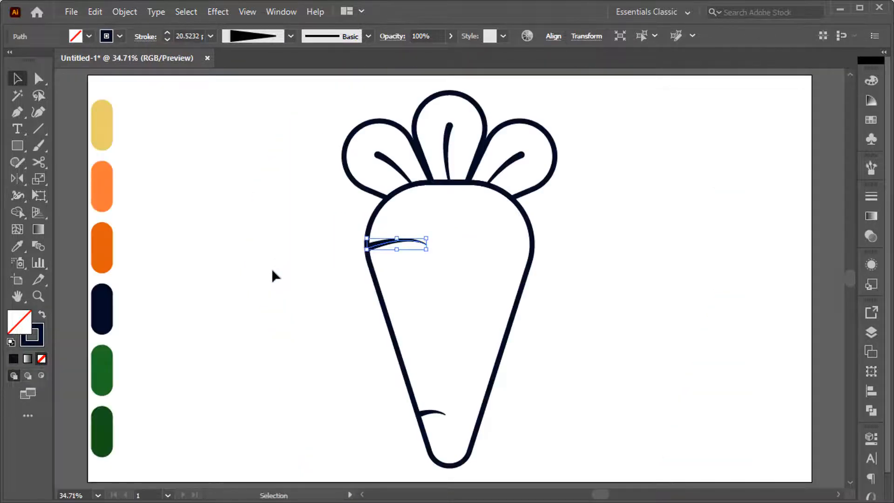
pyautogui.click(287, 268)
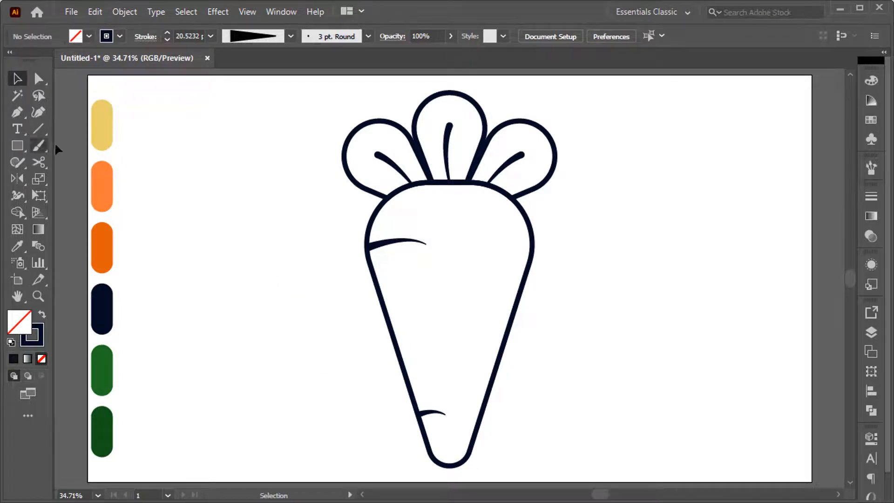
# - Draw a short arched crease line with the Pen tool from the carrot's right edge inward at about mid-height
pyautogui.click(17, 113)
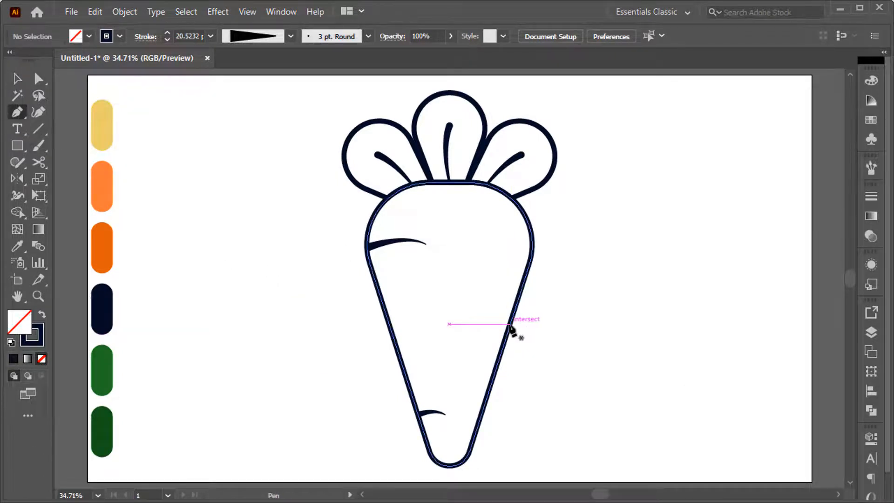
pyautogui.click(510, 325)
pyautogui.moveTo(465, 319); pyautogui.dragTo(453, 321)
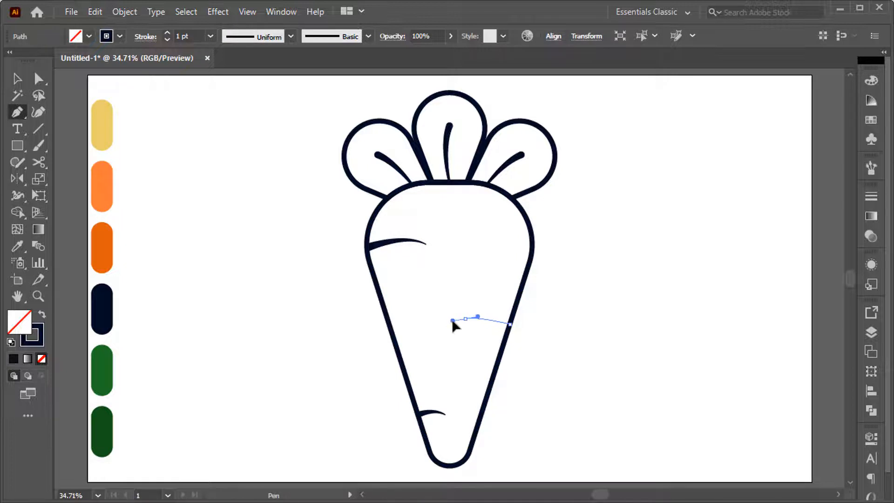
pyautogui.hotkey('shift', 'w')
pyautogui.press('v')
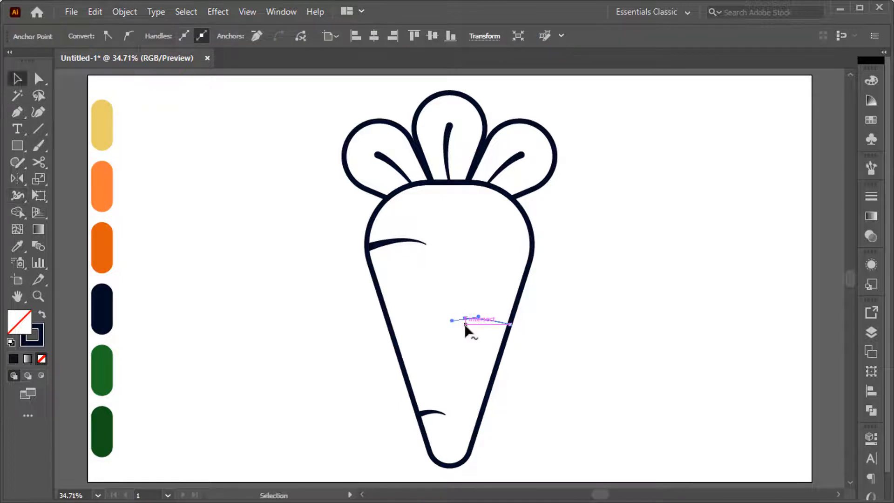
# - Set the right crease line's stroke weight to 16 pt
pyautogui.click(234, 167)
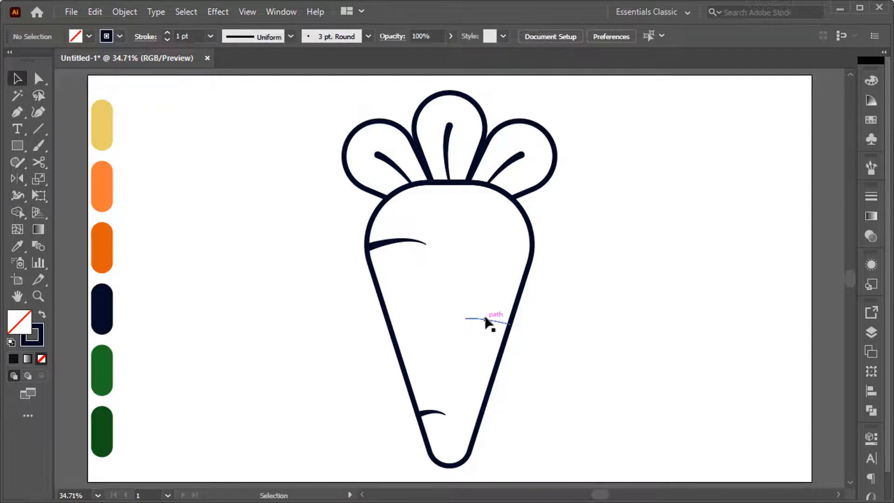
pyautogui.click(486, 320)
pyautogui.scroll(13, 174, 34)
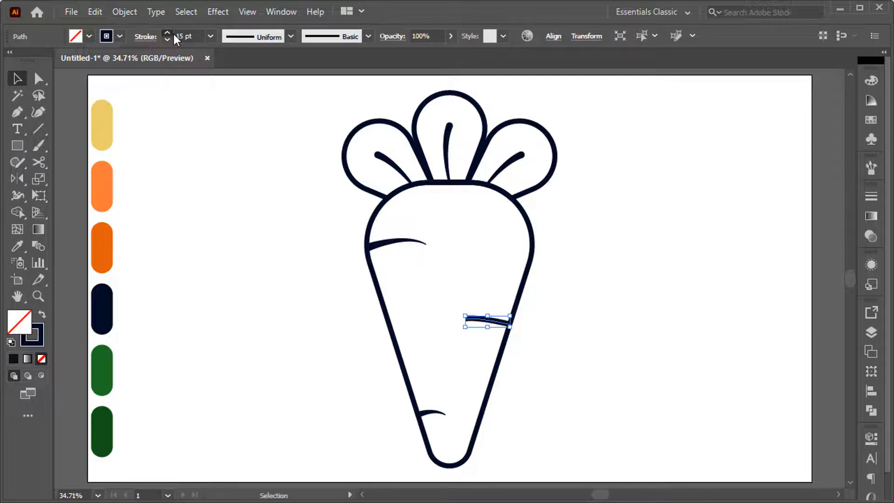
# - Narrow the right crease line's inner end to about 5 px and widen its outer end to about 32 px with the Width tool
pyautogui.hotkey('shift', 'w')
pyautogui.scroll(2, 475, 347)
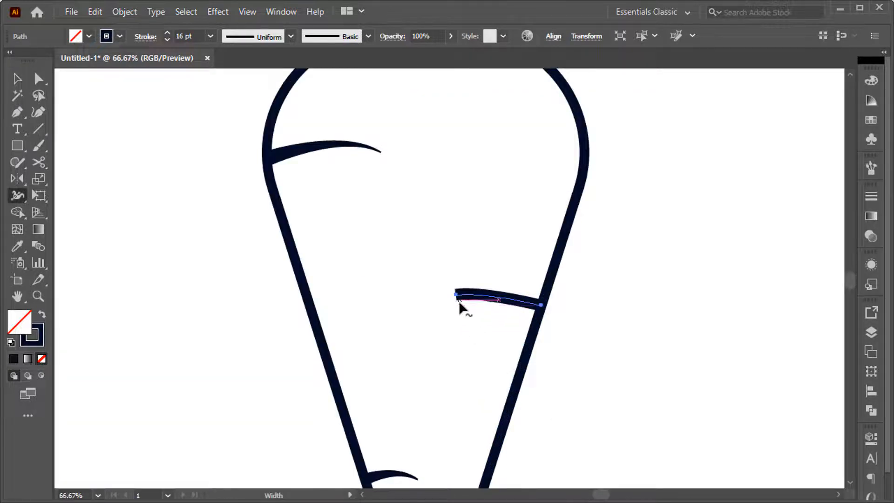
pyautogui.scroll(2, 458, 302)
pyautogui.moveTo(454, 301); pyautogui.dragTo(452, 288)
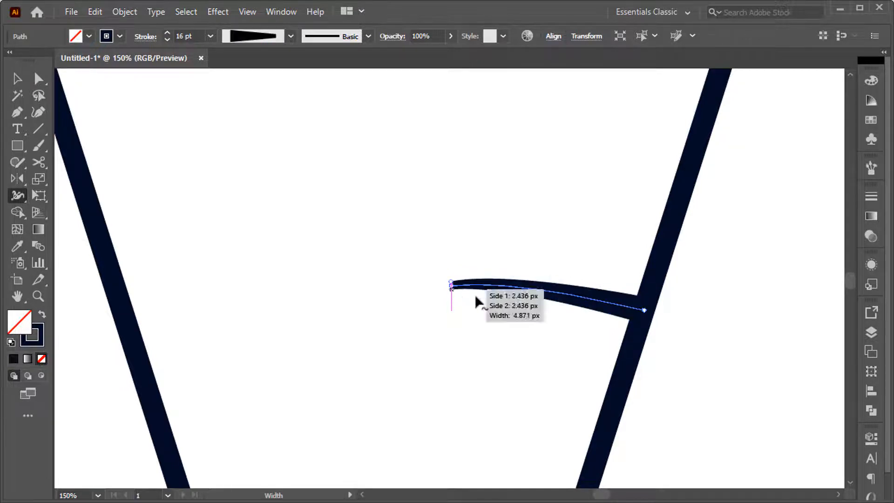
pyautogui.moveTo(643, 311); pyautogui.dragTo(642, 339)
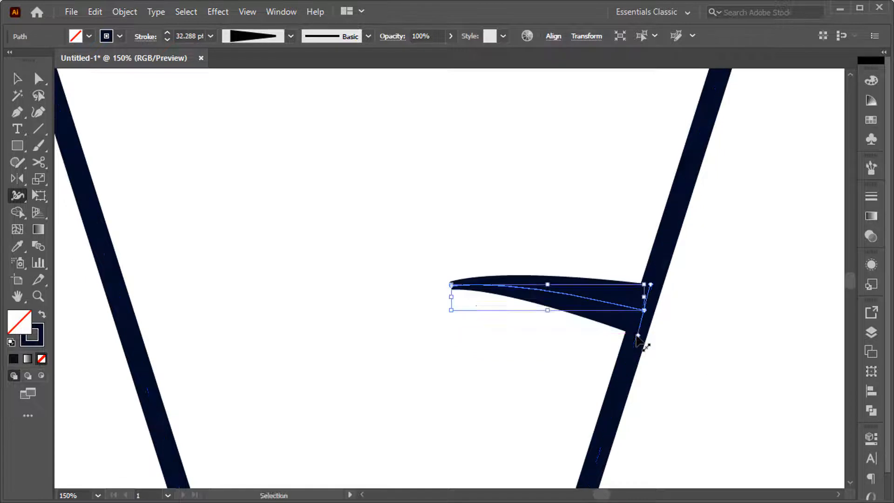
pyautogui.hotkey('ctrl', '0')
# - Widen the outer ends of the upper and lower left crease lines slightly with the Width tool
pyautogui.scroll(2, 367, 249)
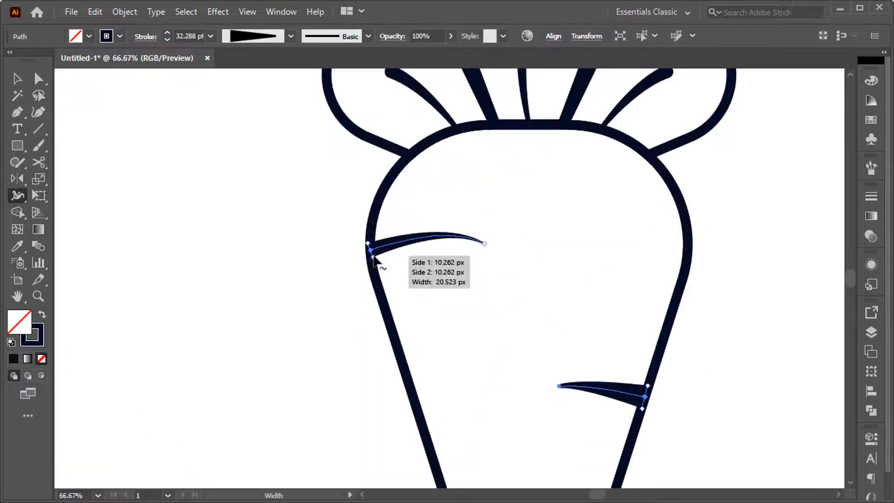
pyautogui.moveTo(373, 259); pyautogui.dragTo(381, 260)
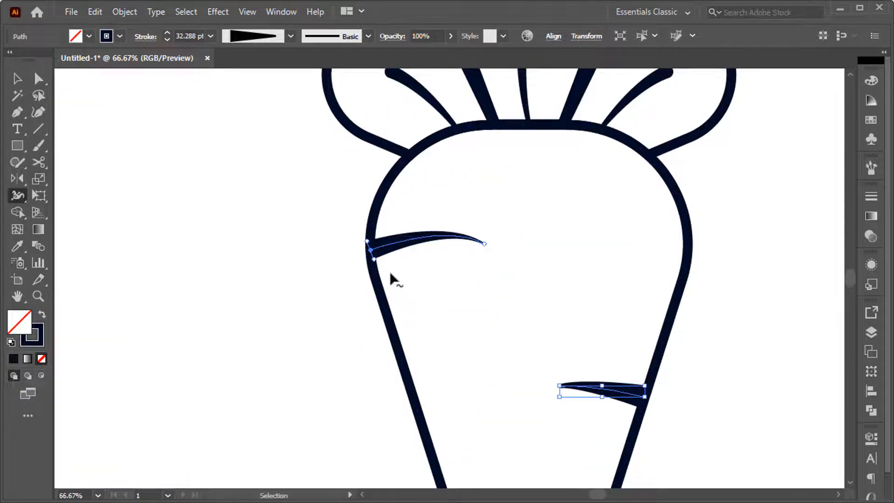
pyautogui.click(403, 267)
pyautogui.scroll(-4, 419, 293)
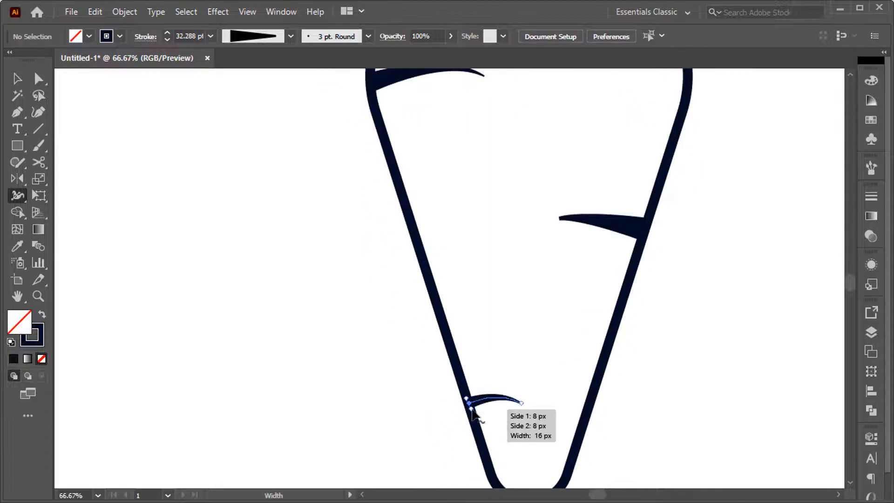
pyautogui.moveTo(471, 400); pyautogui.dragTo(472, 416)
pyautogui.hotkey('ctrl', '0')
pyautogui.press('v')
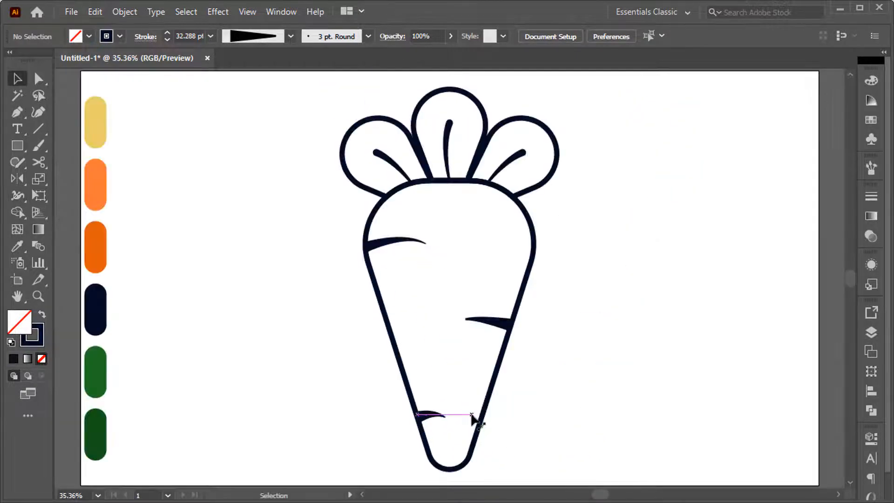
# - Set the stroke weight of the carrot body and the three leaf outlines to 14 pt
pyautogui.click(402, 347)
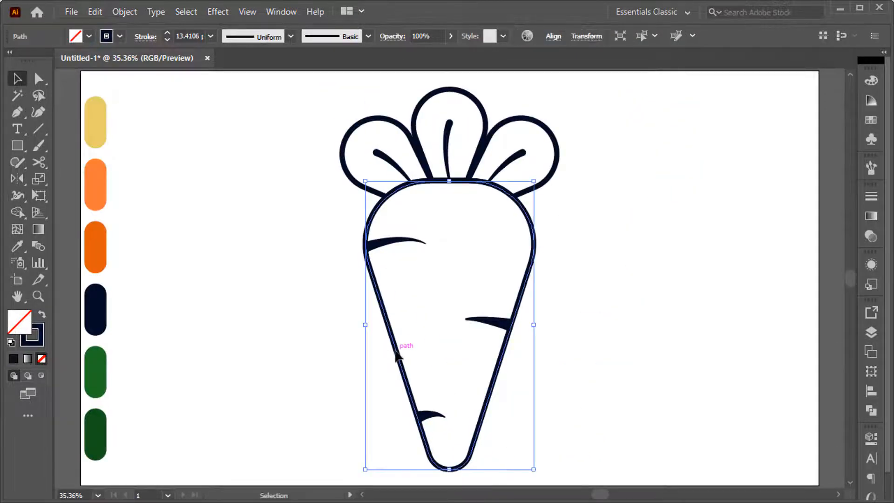
pyautogui.keyDown('shift'); pyautogui.click(400, 116); pyautogui.keyUp('shift')
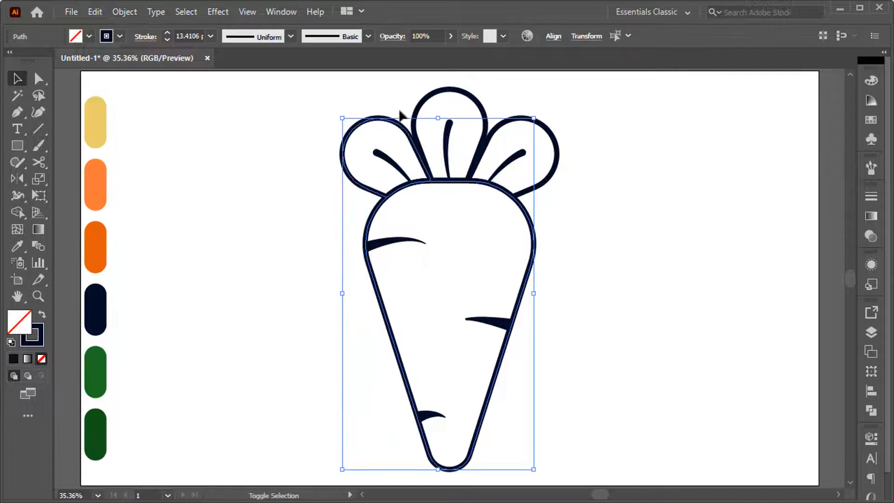
pyautogui.keyDown('shift'); pyautogui.click(435, 93); pyautogui.keyUp('shift')
pyautogui.keyDown('shift'); pyautogui.click(556, 148); pyautogui.keyUp('shift')
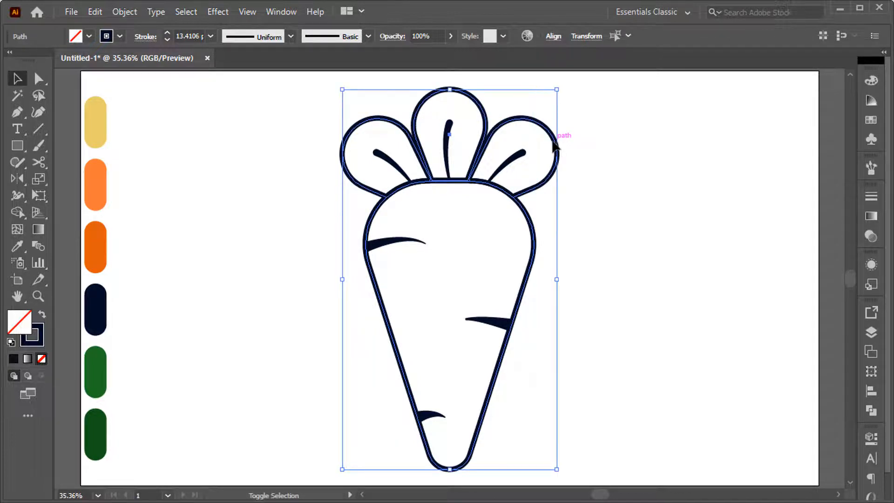
pyautogui.click(166, 35)
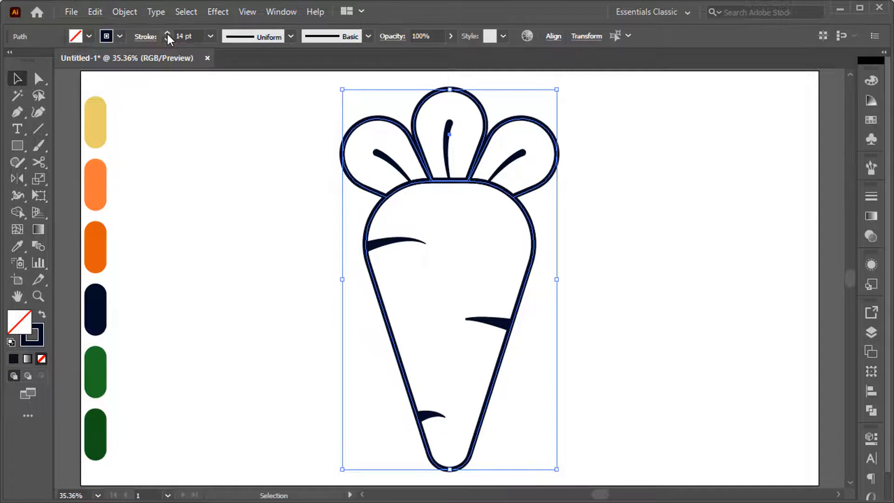
pyautogui.click(219, 181)
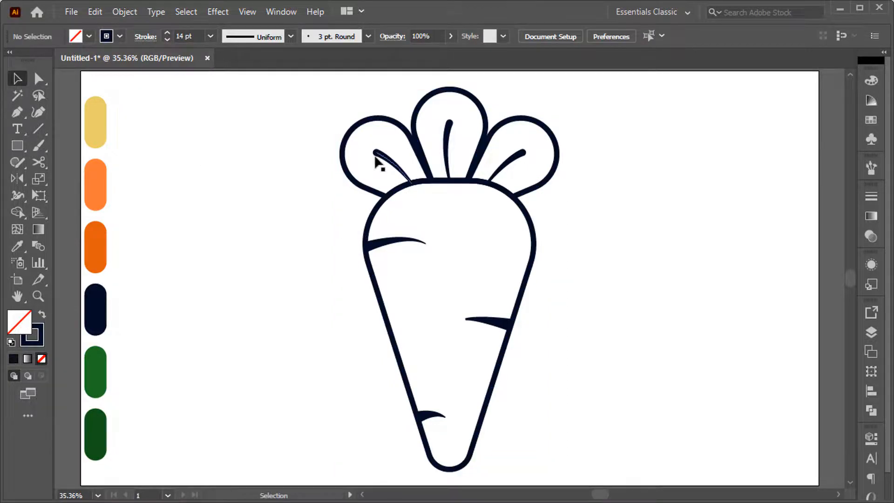
# - Copy the carrot body outline and paste the copy in place behind the original
pyautogui.click(393, 185)
pyautogui.click(96, 10)
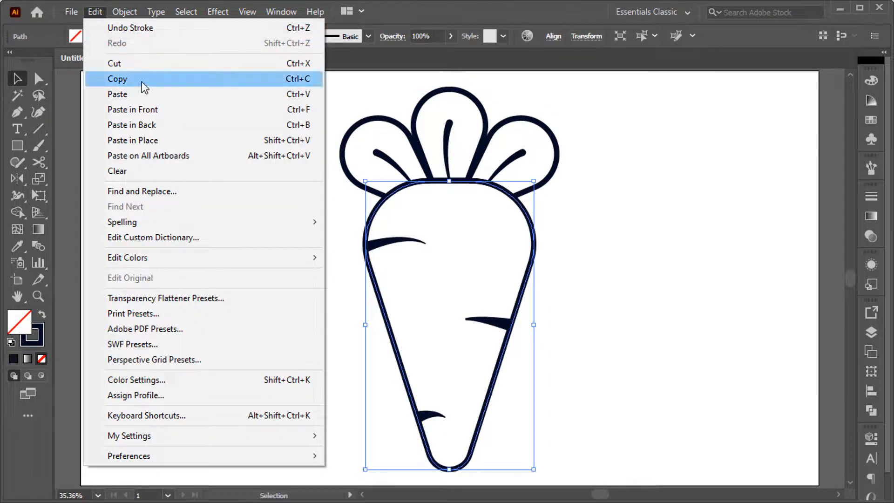
pyautogui.click(300, 80)
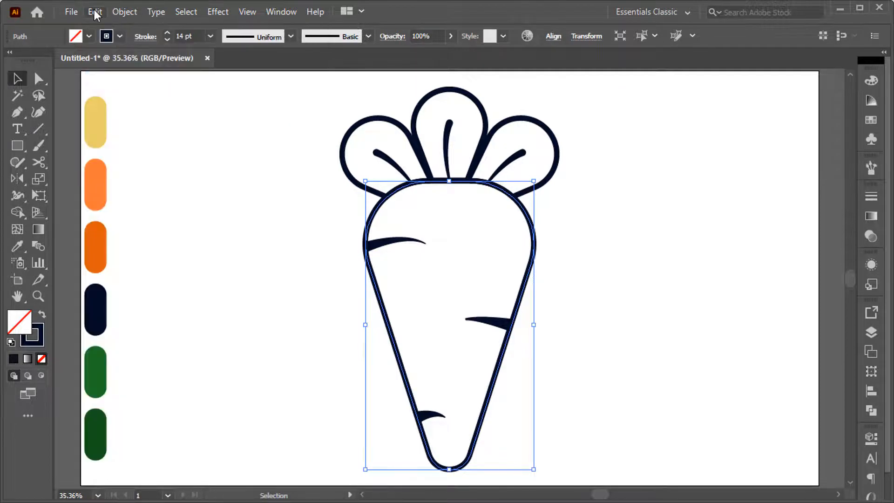
pyautogui.click(94, 12)
pyautogui.click(307, 126)
# - Give the rear body copy a fill in the palette's darker orange and no stroke
pyautogui.click(41, 315)
pyautogui.click(19, 247)
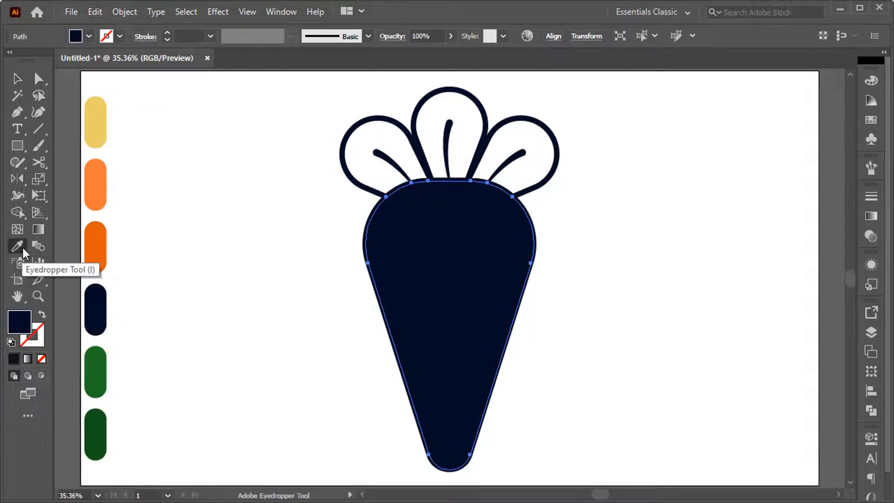
pyautogui.click(106, 243)
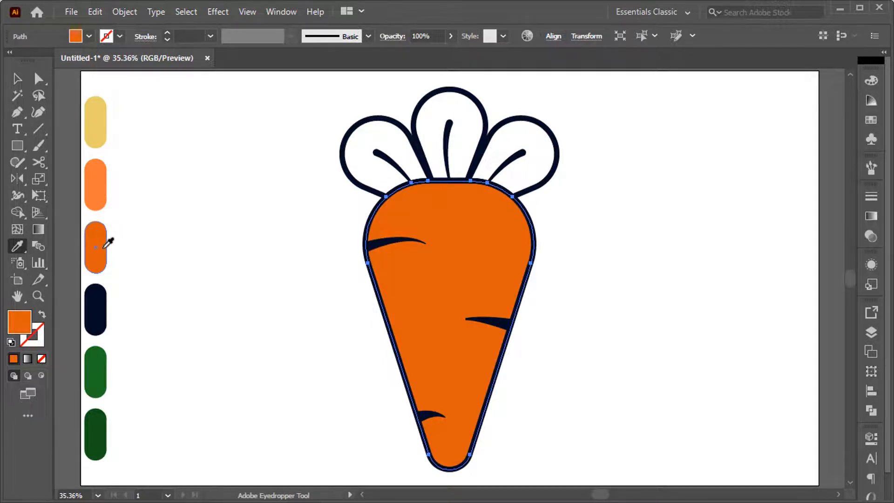
# - Copy the orange body shape and paste the duplicate in place in front of it
pyautogui.click(95, 12)
pyautogui.click(131, 78)
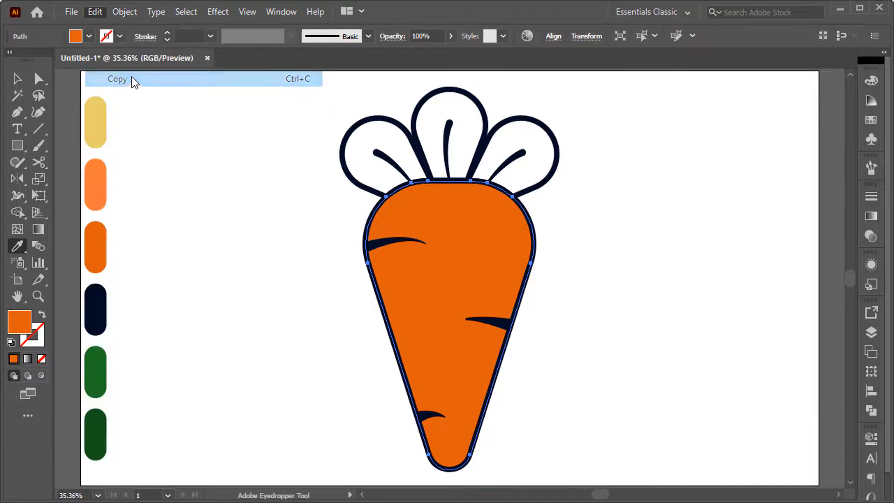
pyautogui.click(95, 11)
pyautogui.click(297, 111)
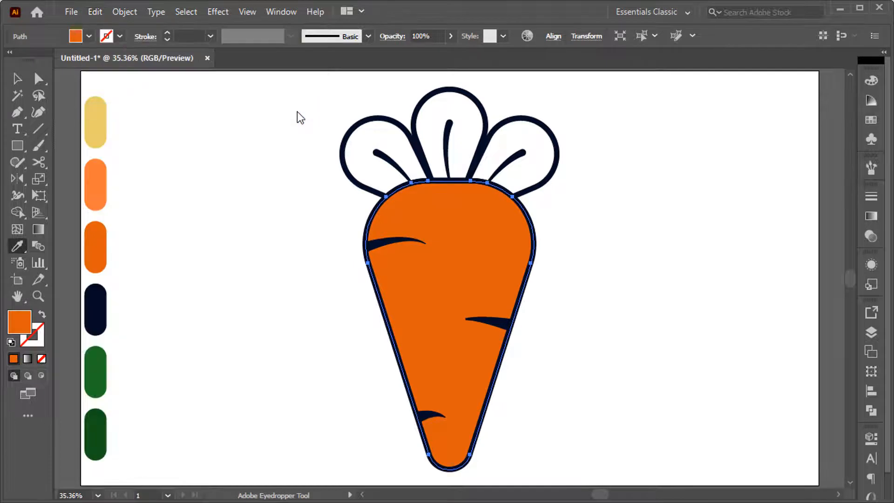
# - Shift the front orange body copy slightly left and trim away the part outside the carrot body with Shape Builder
pyautogui.press('v')
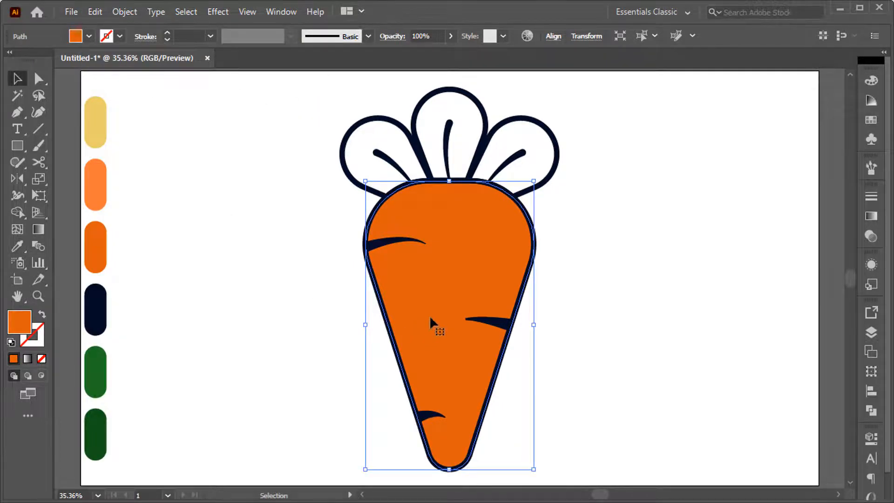
pyautogui.moveTo(430, 318); pyautogui.dragTo(409, 313)
pyautogui.keyDown('shift'); pyautogui.click(519, 234); pyautogui.keyUp('shift')
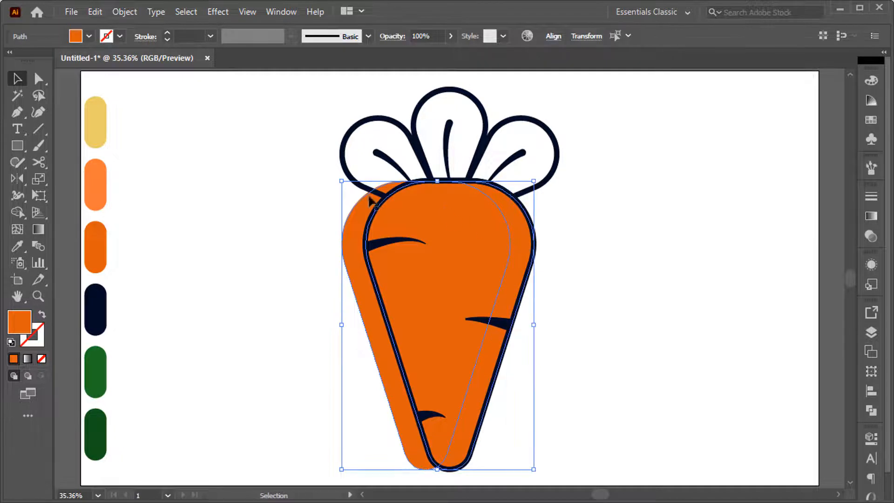
pyautogui.click(17, 213)
pyautogui.click(105, 219)
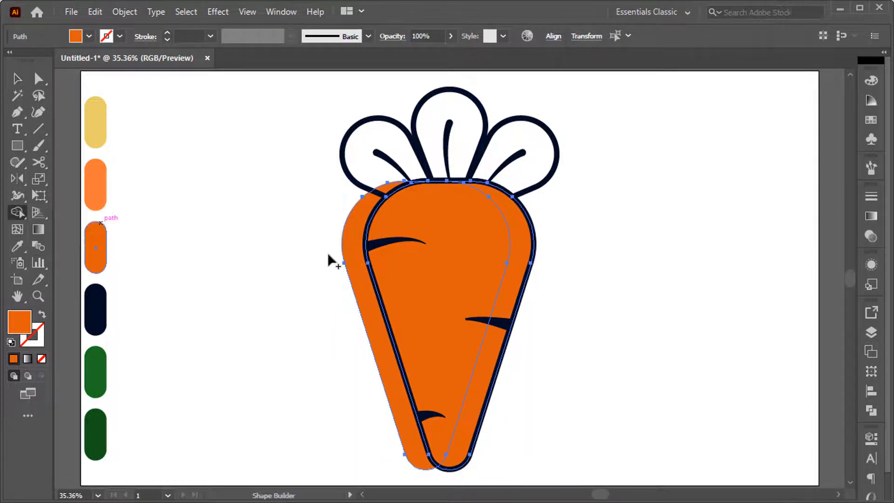
pyautogui.keyDown('alt'); pyautogui.click(358, 271); pyautogui.keyUp('alt')
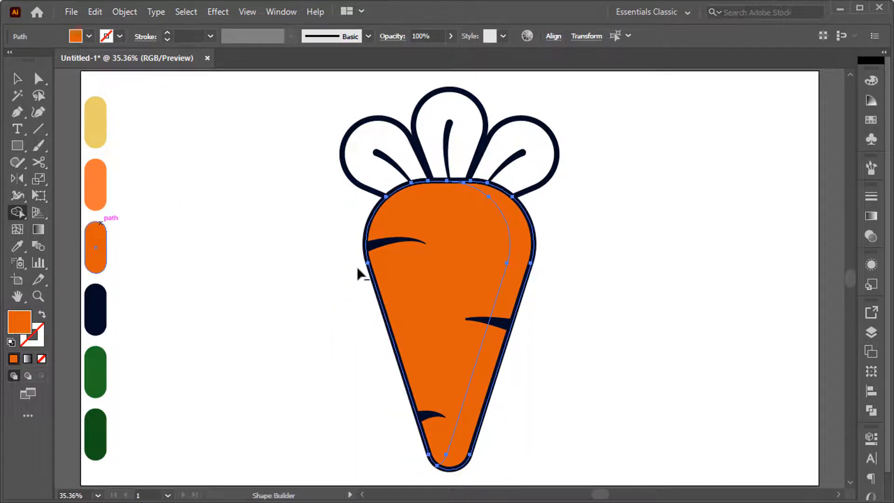
pyautogui.press('v')
pyautogui.click(325, 248)
# - Recolour the large front body shape with the palette's lighter orange, leaving the darker strip along the right edge
pyautogui.click(449, 254)
pyautogui.click(18, 246)
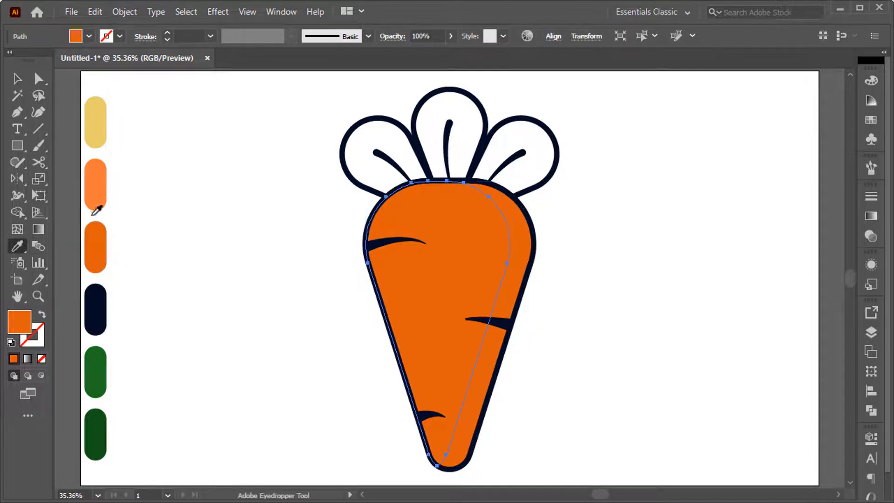
pyautogui.click(95, 208)
pyautogui.hotkey('ctrl', 'shift', 'a')
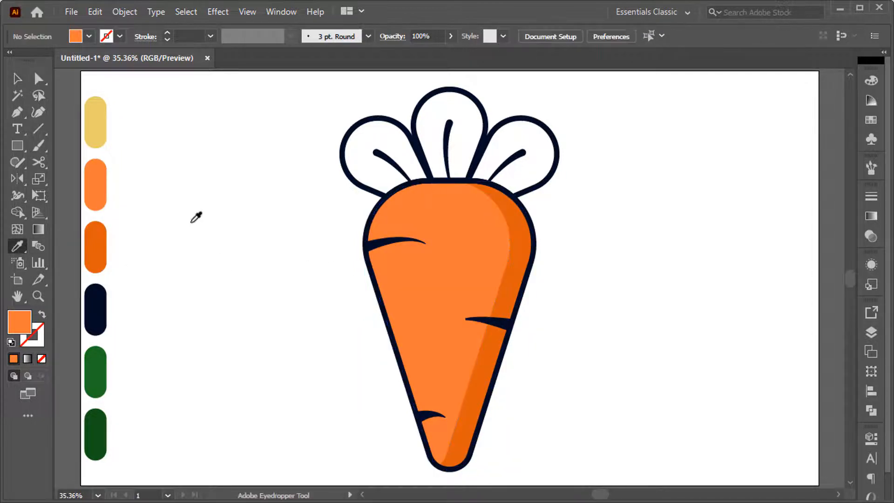
# - Copy the three leaf outlines and paste the copies in place behind the originals
pyautogui.press('v')
pyautogui.click(365, 184)
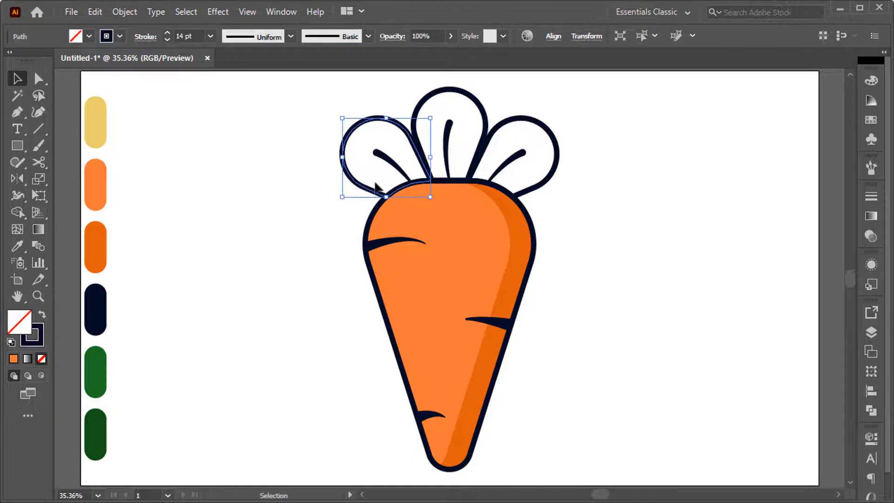
pyautogui.keyDown('shift'); pyautogui.click(487, 122); pyautogui.keyUp('shift')
pyautogui.keyDown('shift'); pyautogui.click(524, 122); pyautogui.keyUp('shift')
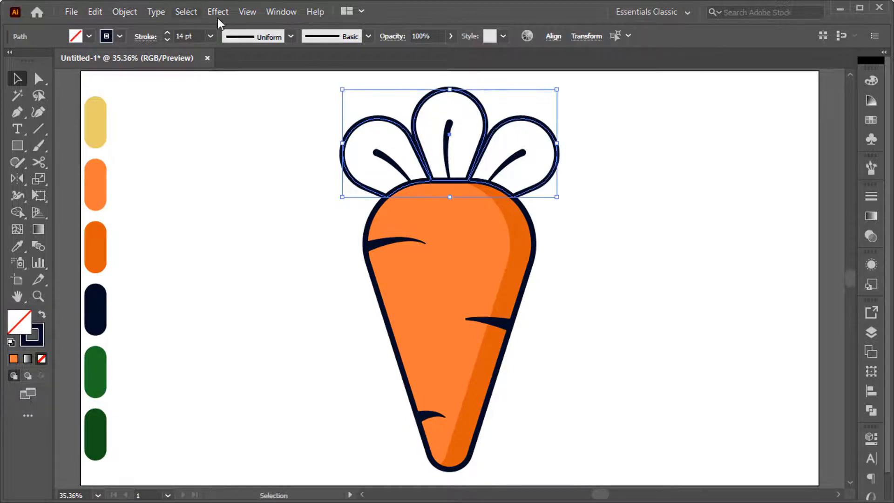
pyautogui.click(96, 13)
pyautogui.click(117, 78)
pyautogui.click(95, 12)
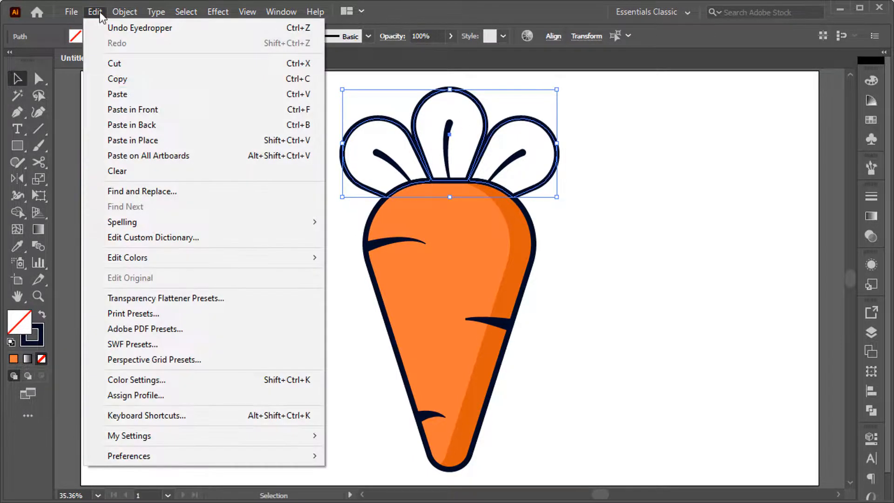
pyautogui.click(257, 130)
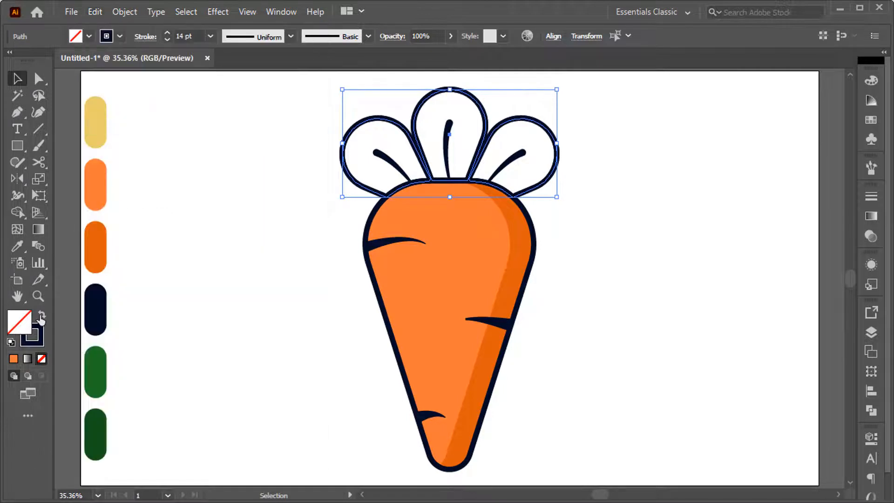
# - Give the rear leaf copies a fill in the palette's lighter green and no stroke
pyautogui.click(41, 316)
pyautogui.press('i')
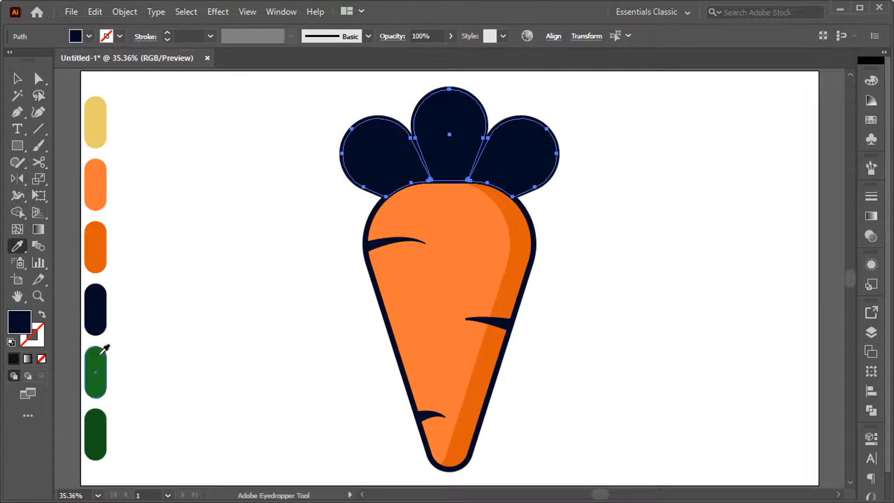
pyautogui.click(101, 353)
pyautogui.press('v')
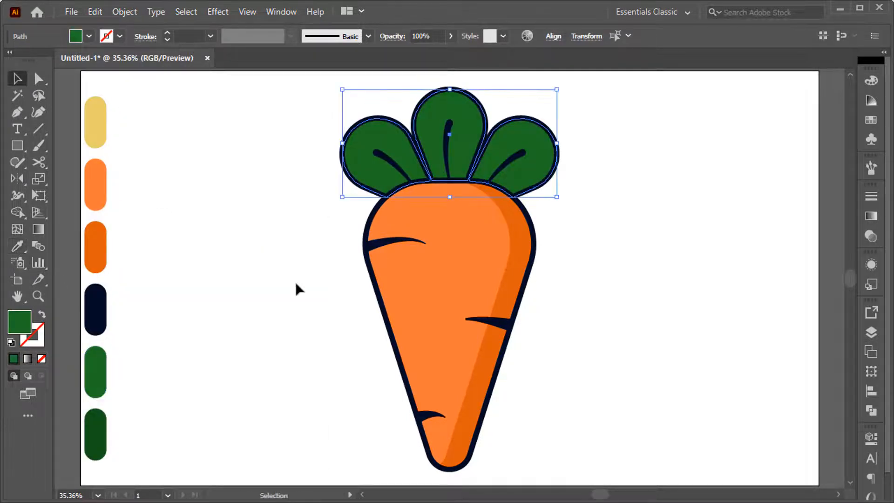
# - Duplicate the three green leaf shapes in place in front and move the duplicates straight down to overlap the carrot's top
pyautogui.click(94, 13)
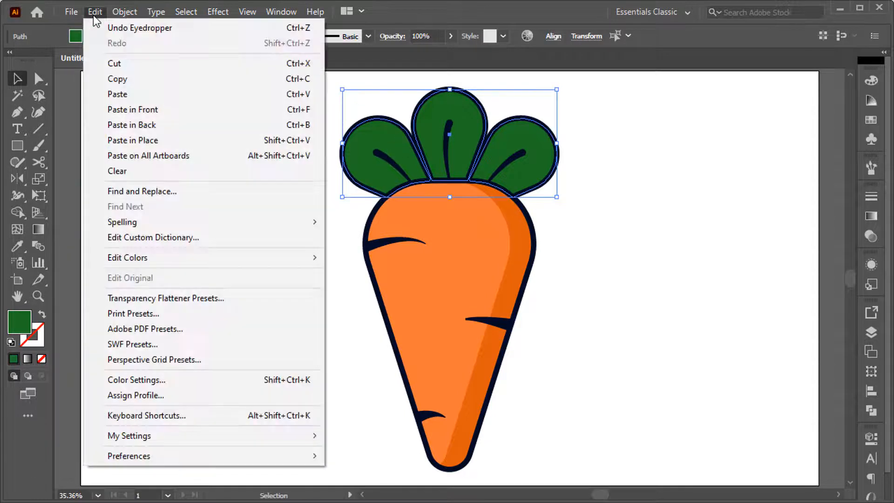
pyautogui.click(125, 80)
pyautogui.click(98, 14)
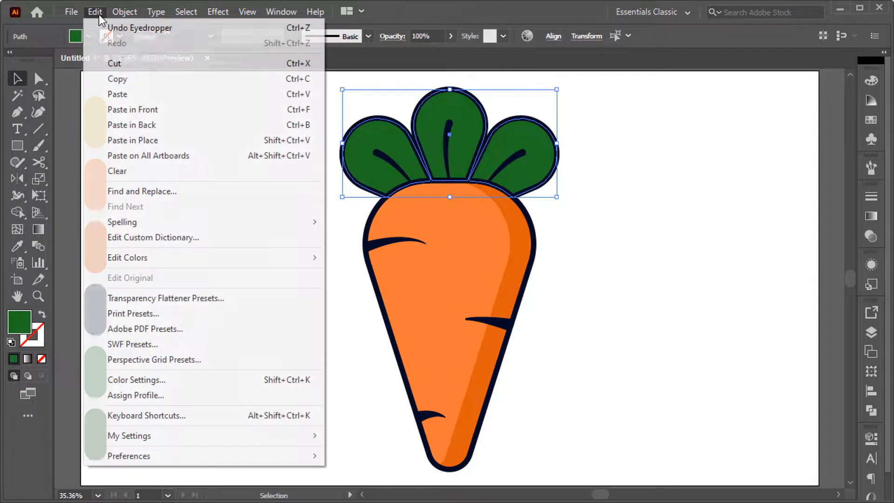
pyautogui.click(158, 112)
pyautogui.moveTo(458, 125); pyautogui.dragTo(457, 147)
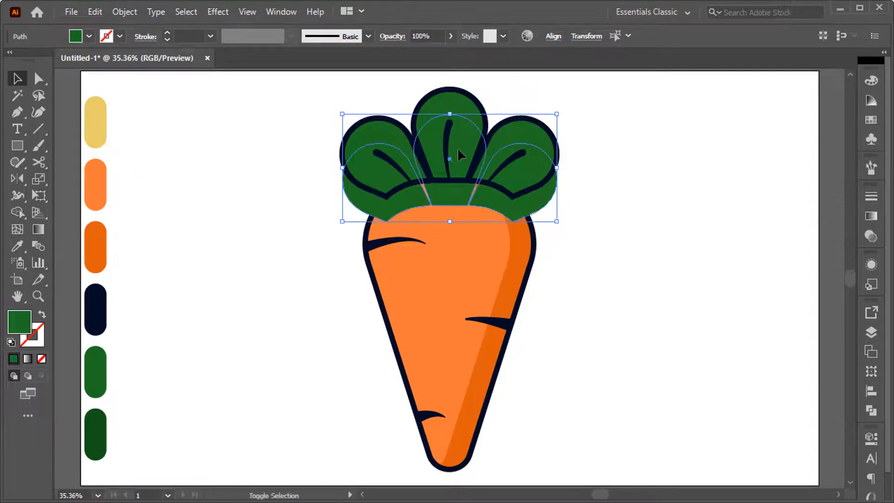
pyautogui.click(299, 123)
# - Trim the lowered copy of the left leaf to the leaf's shape with Shape Builder
pyautogui.click(352, 174)
pyautogui.keyDown('shift'); pyautogui.click(365, 137); pyautogui.keyUp('shift')
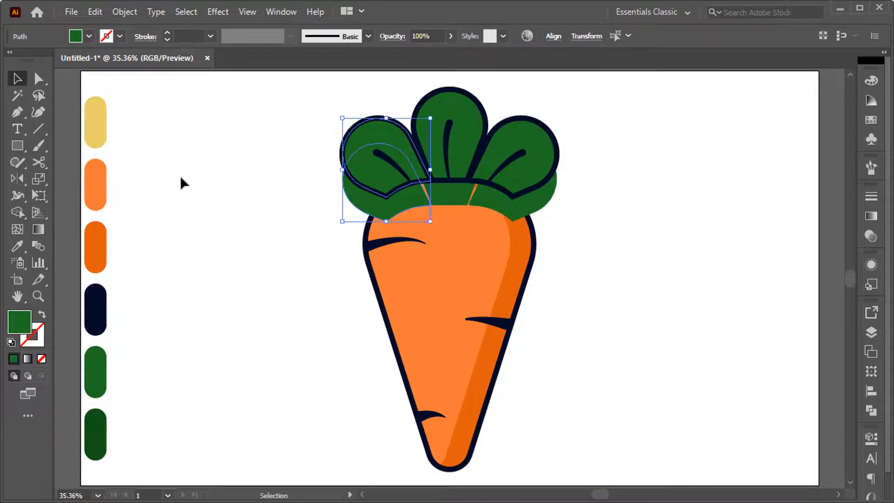
pyautogui.click(18, 212)
pyautogui.keyDown('alt'); pyautogui.click(364, 206); pyautogui.keyUp('alt')
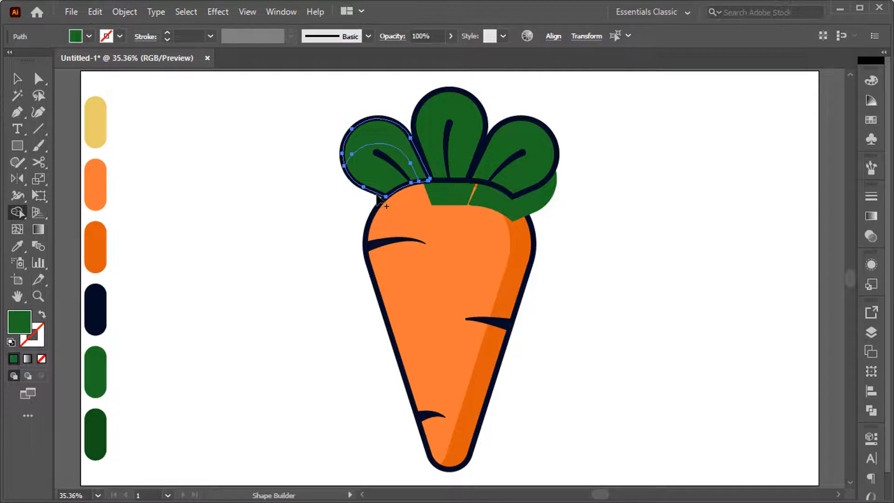
pyautogui.press('v')
pyautogui.click(308, 188)
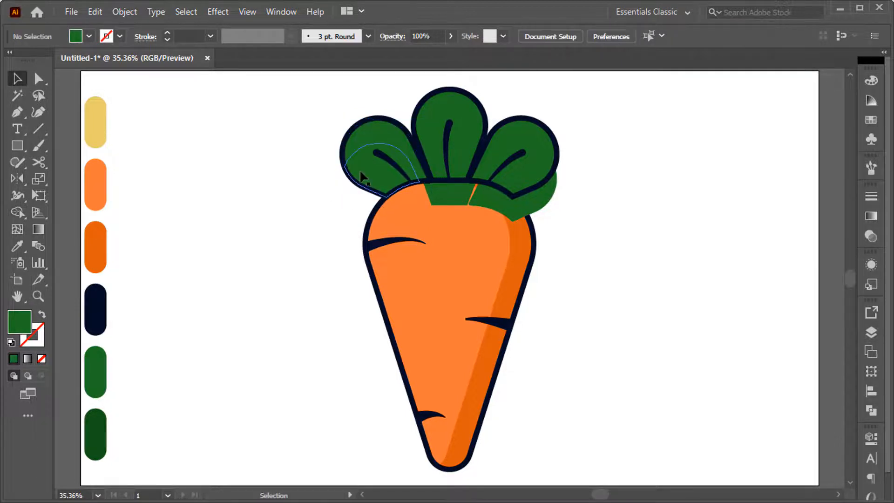
# - Fill the left leaf's lower shading shape with the palette's darker green
pyautogui.click(362, 176)
pyautogui.press('i')
pyautogui.click(97, 416)
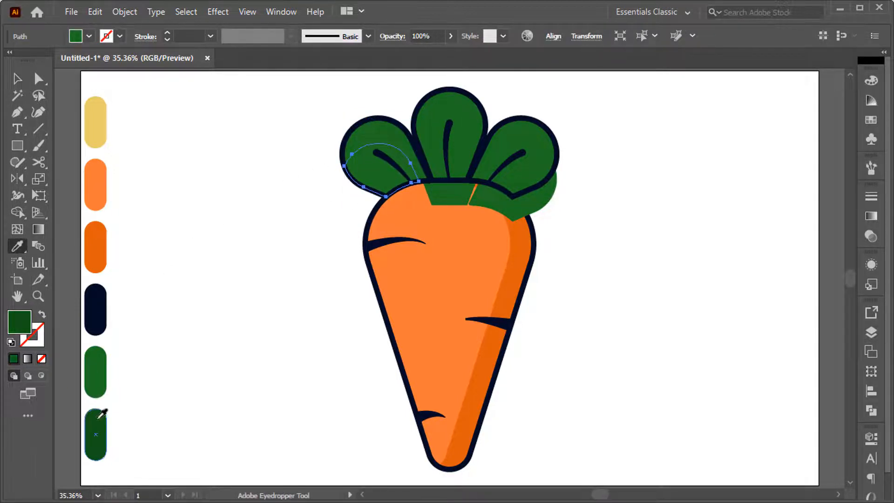
pyautogui.hotkey('ctrl', 'shift', 'a')
# - Trim the lowered copy of the middle leaf to the leaf's shape with Shape Builder
pyautogui.press('v')
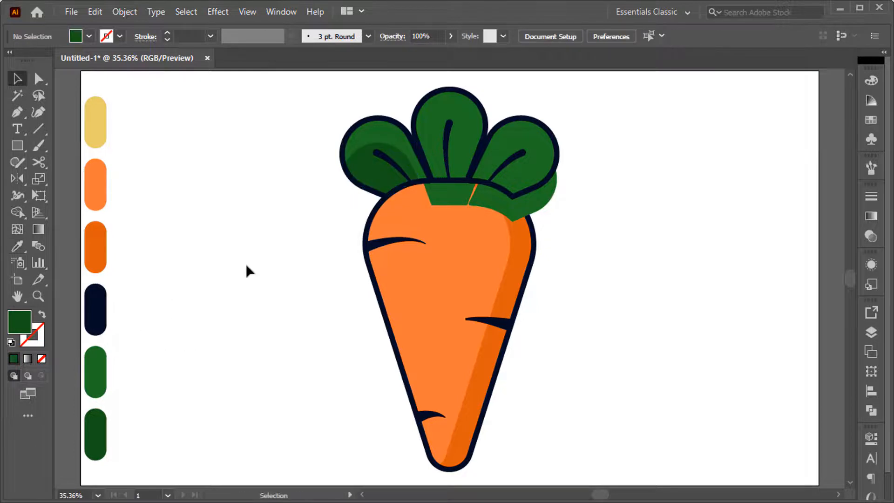
pyautogui.click(445, 197)
pyautogui.keyDown('shift'); pyautogui.click(451, 113); pyautogui.keyUp('shift')
pyautogui.hotkey('shift', 'm')
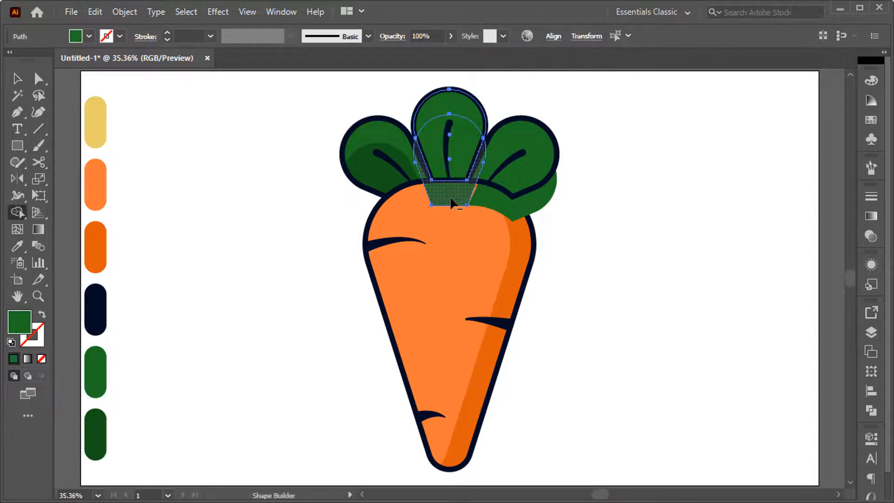
pyautogui.keyDown('alt'); pyautogui.click(452, 201); pyautogui.keyUp('alt')
pyautogui.press('v')
pyautogui.click(494, 99)
# - Fill the middle leaf's lower shading shape with the darker green sampled from the left leaf
pyautogui.click(462, 142)
pyautogui.press('i')
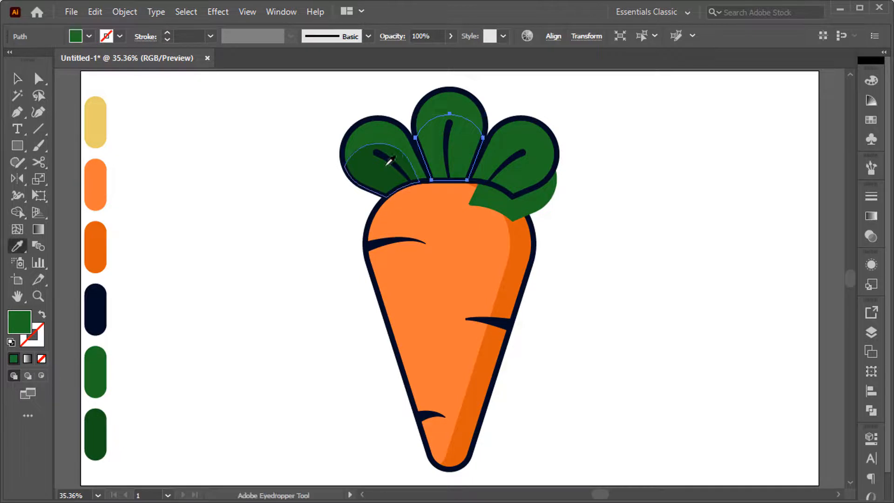
pyautogui.click(391, 161)
pyautogui.hotkey('ctrl', 'shift', 'a')
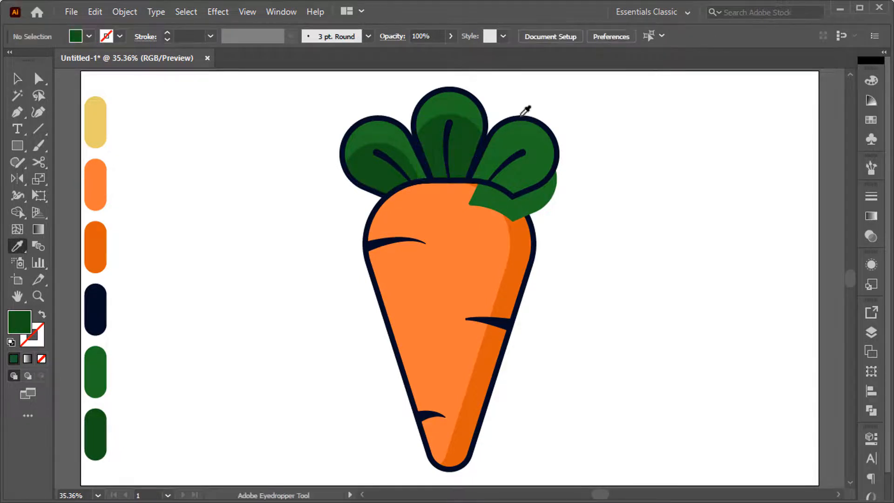
# - Trim the lowered copy of the right leaf to the leaf's shape and fill the remaining shading area with the darker green
pyautogui.press('v')
pyautogui.click(527, 153)
pyautogui.keyDown('shift'); pyautogui.click(525, 131); pyautogui.keyUp('shift')
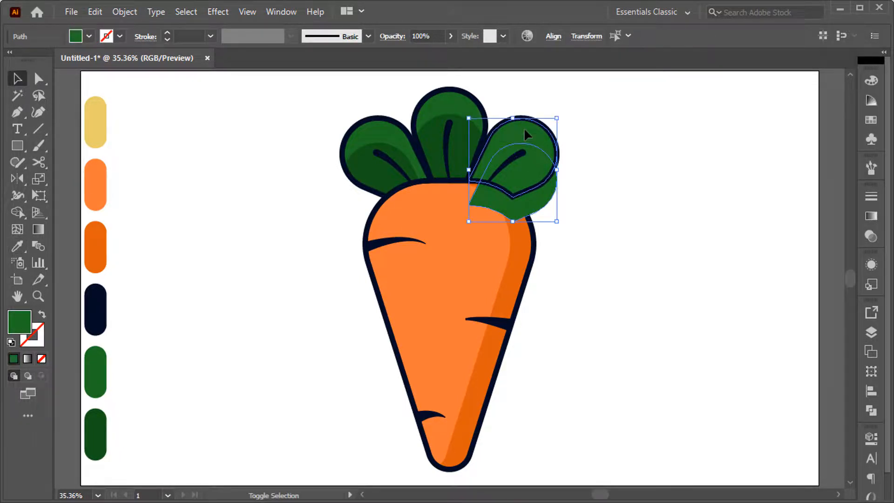
pyautogui.hotkey('shift', 'm')
pyautogui.keyDown('alt'); pyautogui.click(535, 194); pyautogui.keyUp('alt')
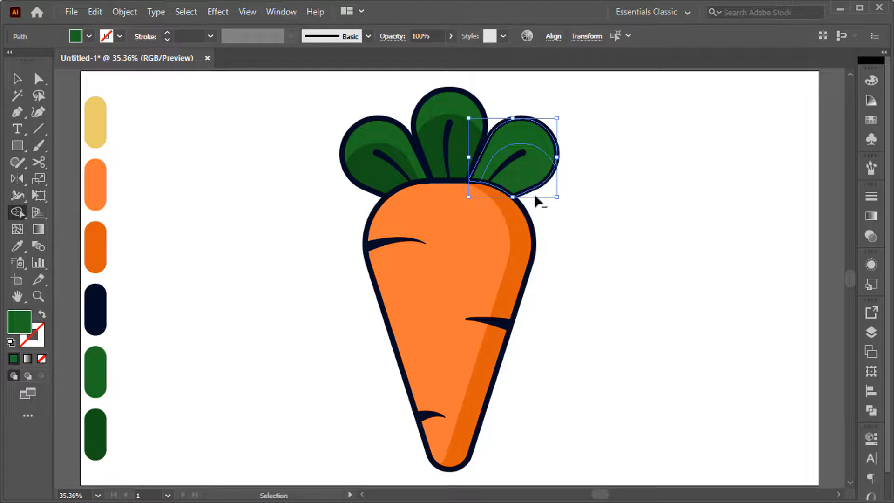
pyautogui.hotkey('ctrl', 'shift', 'a')
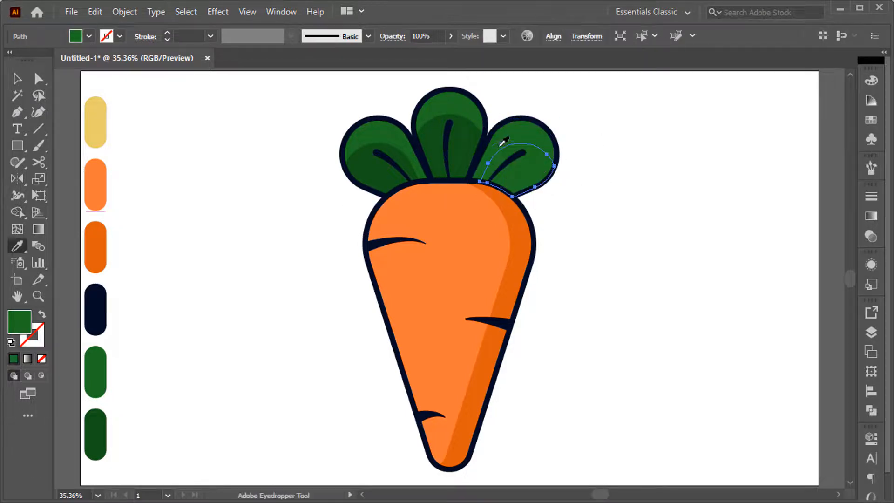
pyautogui.press('v')
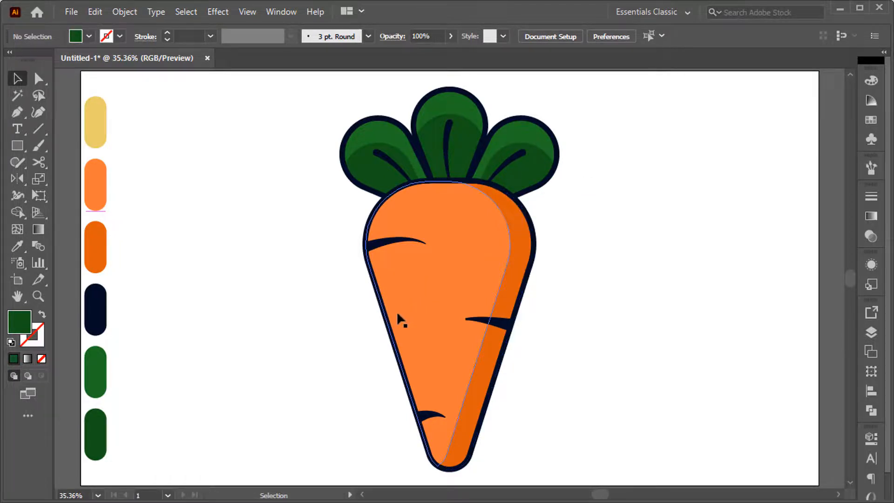
# - Duplicate the carrot body outline in place in front and move the duplicate slightly right and down
pyautogui.click(364, 282)
pyautogui.click(95, 12)
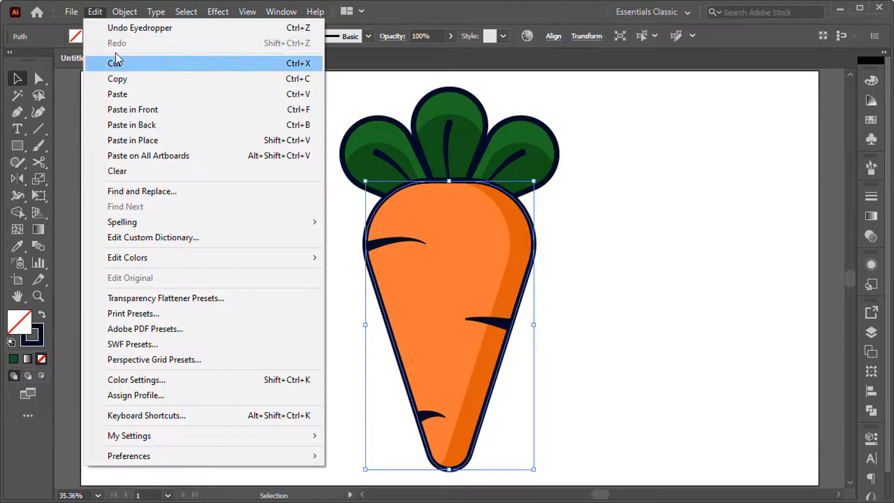
pyautogui.click(116, 78)
pyautogui.click(95, 12)
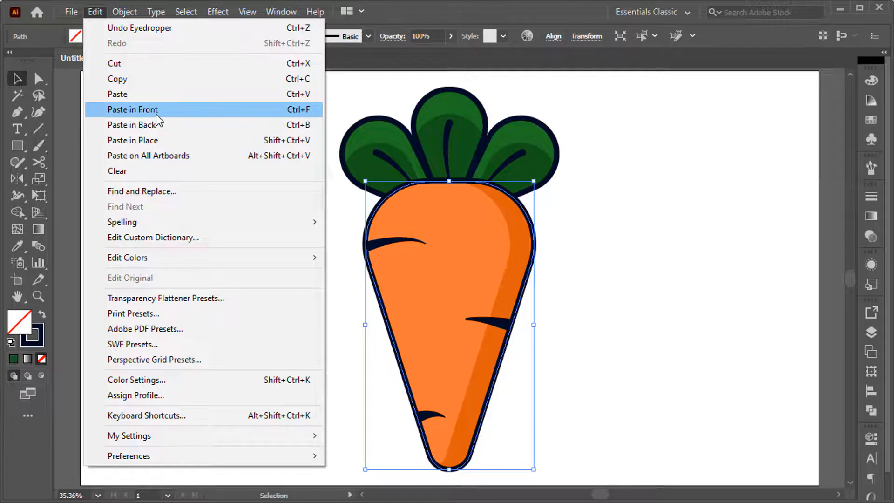
pyautogui.click(156, 110)
pyautogui.moveTo(389, 323); pyautogui.dragTo(398, 324)
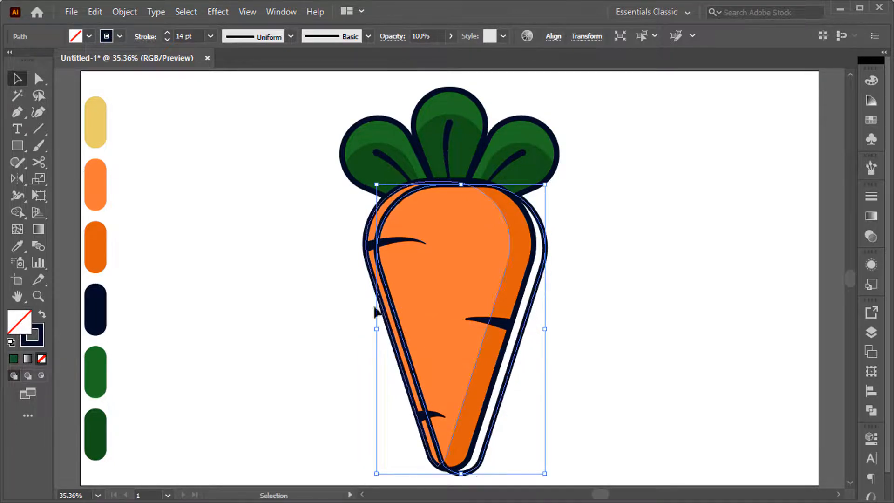
# - Cut the offset body outline with Scissors at its upper-left curve and at points down its left side
pyautogui.moveTo(39, 163); pyautogui.dragTo(157, 183)
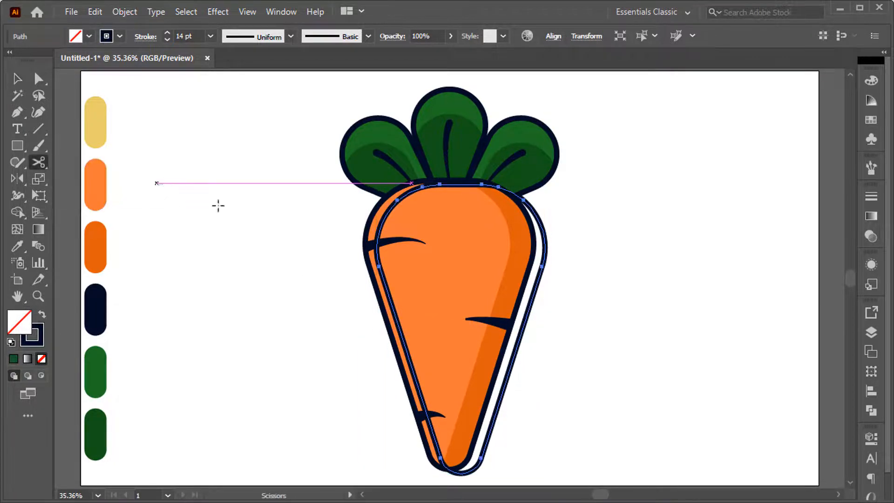
pyautogui.click(385, 216)
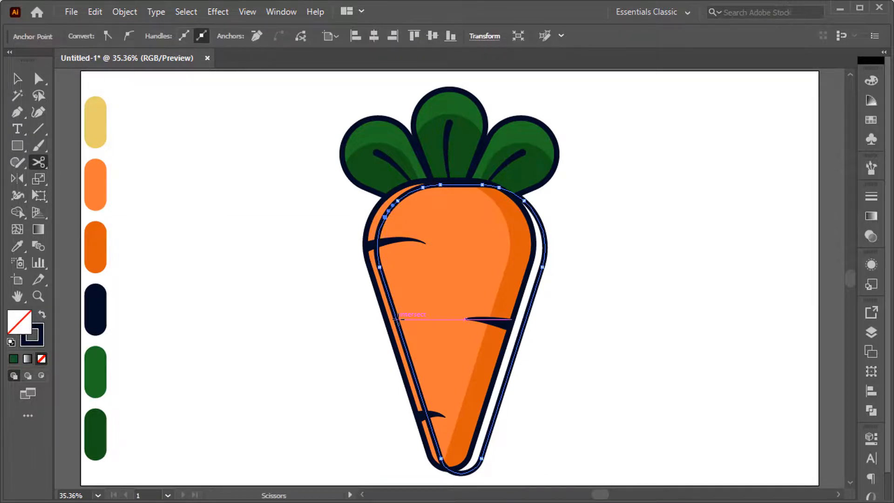
pyautogui.click(396, 319)
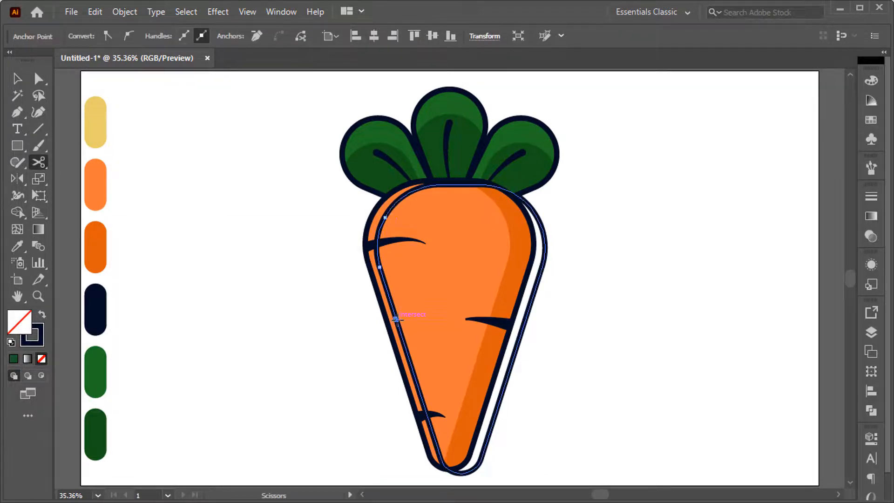
pyautogui.click(415, 380)
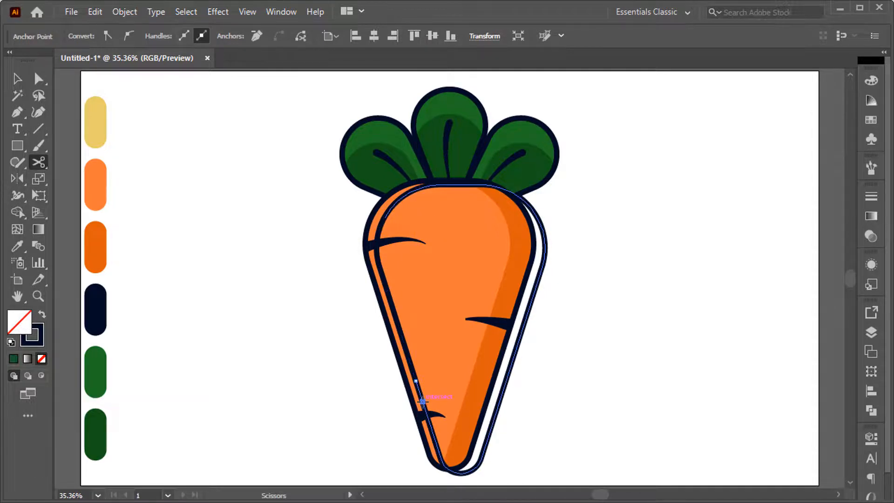
# - Delete the segment between the cuts and the rest of the offset outline, leaving one long and one short highlight stroke
pyautogui.press('v')
pyautogui.click(413, 373)
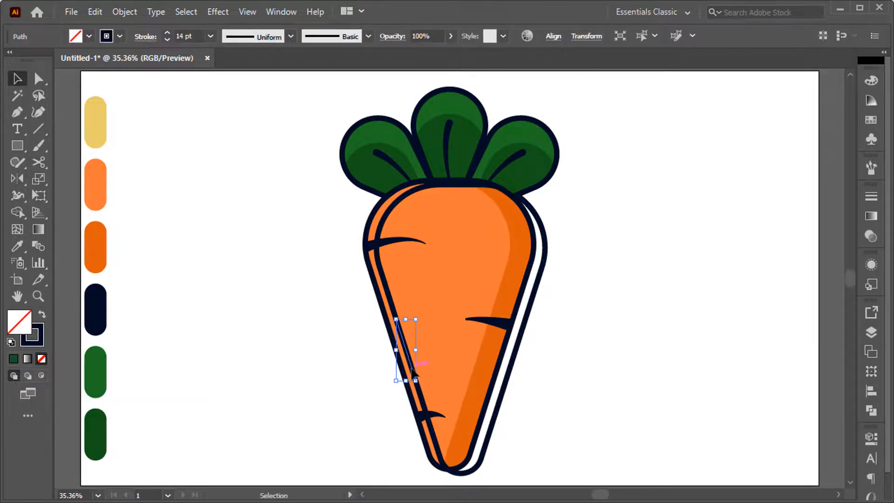
pyautogui.press('Delete')
pyautogui.click(533, 302)
pyautogui.press('Delete')
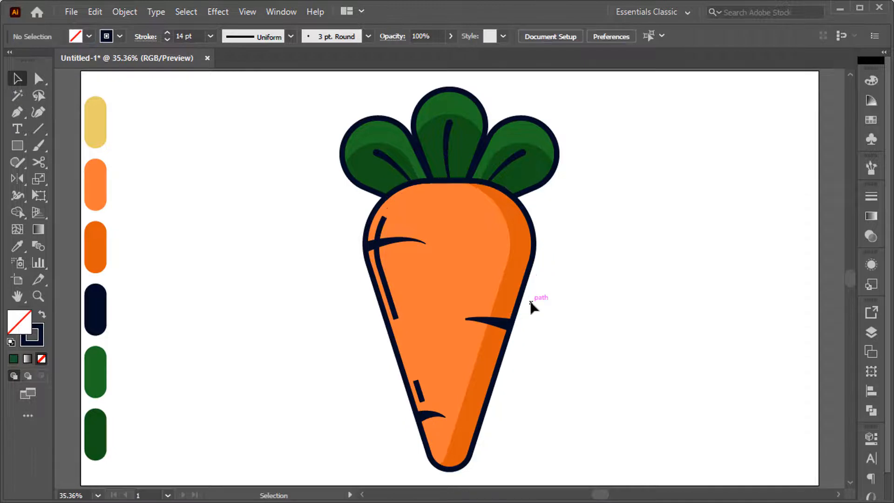
# - Give the long and short highlight strokes on the carrot's left side round caps
pyautogui.click(394, 306)
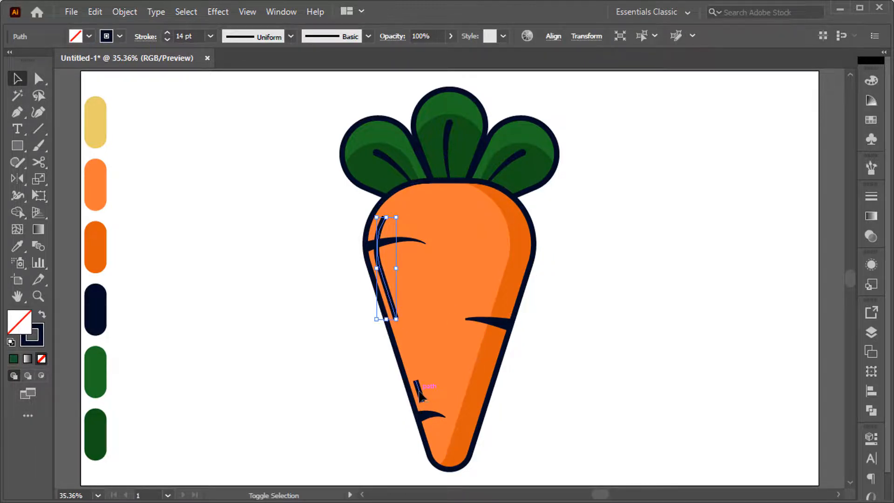
pyautogui.keyDown('shift'); pyautogui.click(419, 391); pyautogui.keyUp('shift')
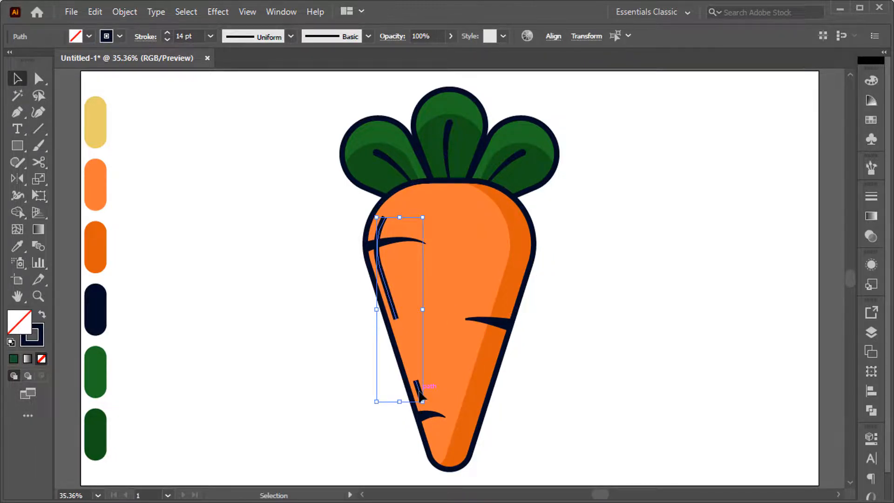
pyautogui.click(138, 39)
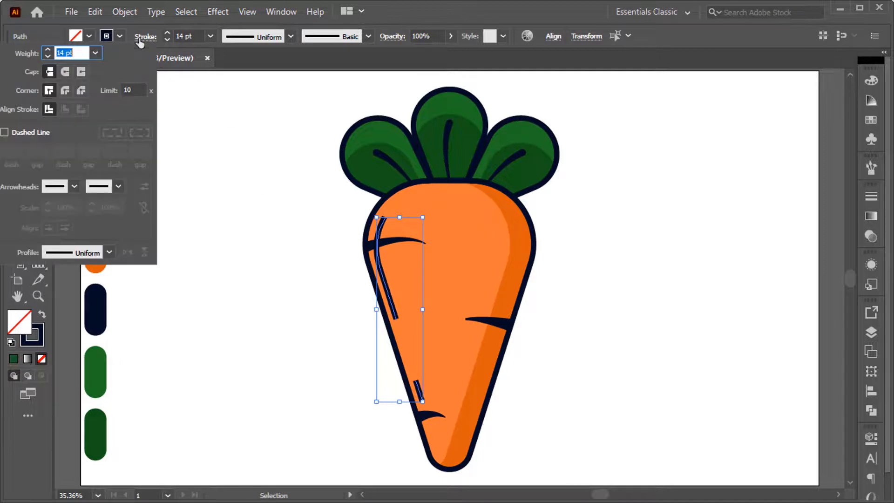
pyautogui.click(269, 197)
pyautogui.click(269, 197)
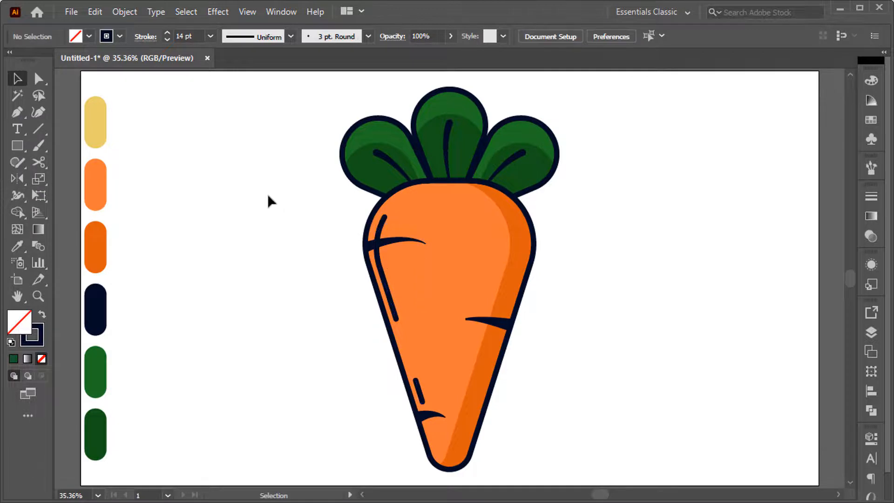
# - Widen the upper ends of the long and short highlight strokes with the Width tool so both taper downward
pyautogui.click(24, 196)
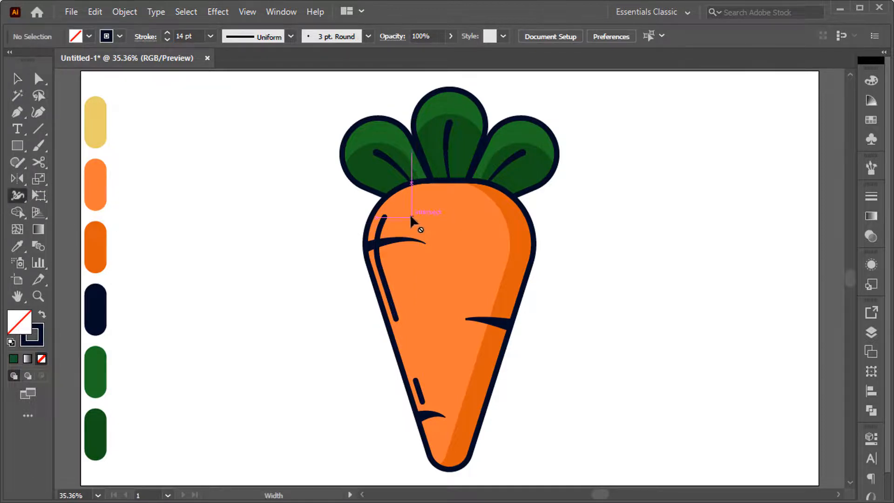
pyautogui.scroll(3, 396, 215)
pyautogui.moveTo(384, 216); pyautogui.dragTo(395, 221)
pyautogui.hotkey('ctrl', '0')
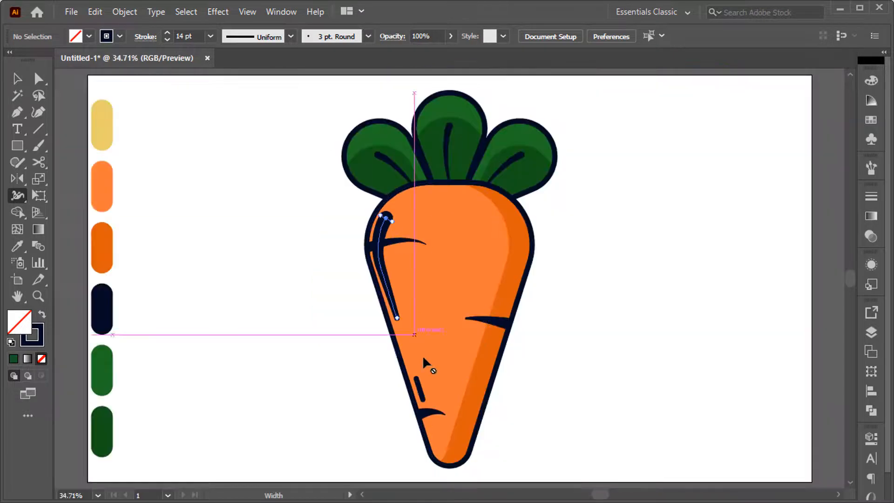
pyautogui.scroll(4, 425, 391)
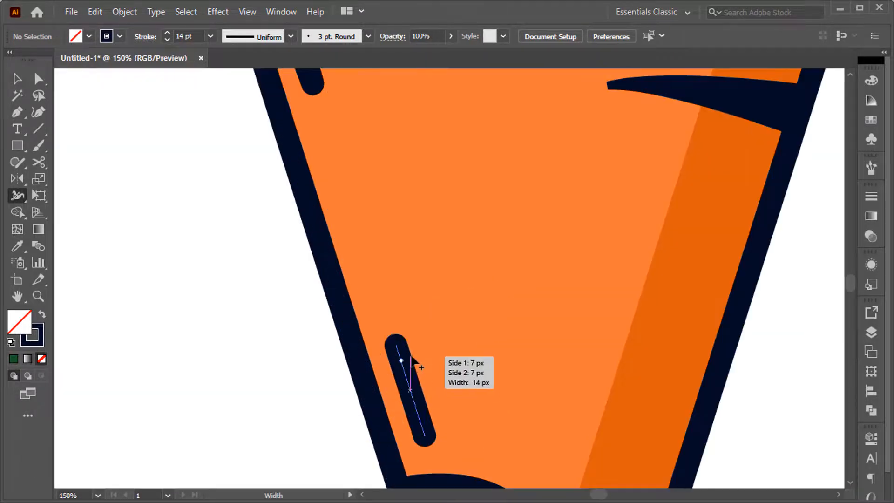
pyautogui.moveTo(397, 345); pyautogui.dragTo(418, 340)
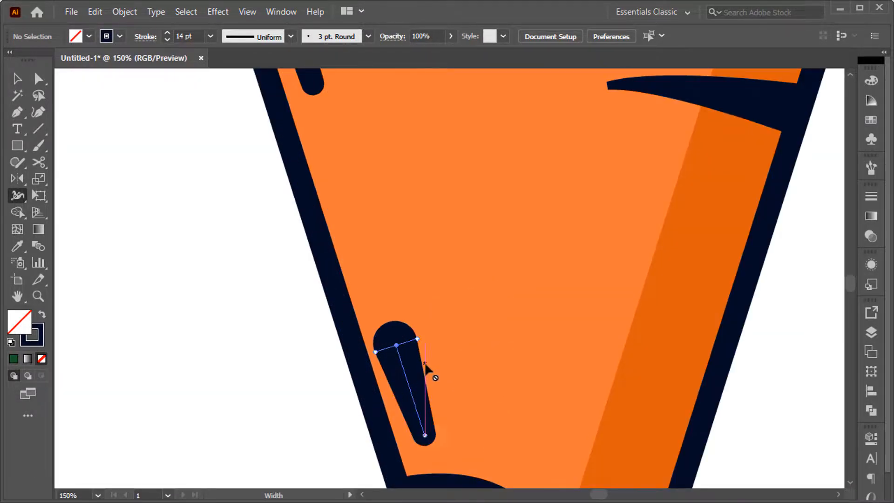
# - Shorten the small highlight stroke from its lower end and move it slightly right, away from the carrot's outline
pyautogui.press('a')
pyautogui.moveTo(425, 435); pyautogui.dragTo(414, 403)
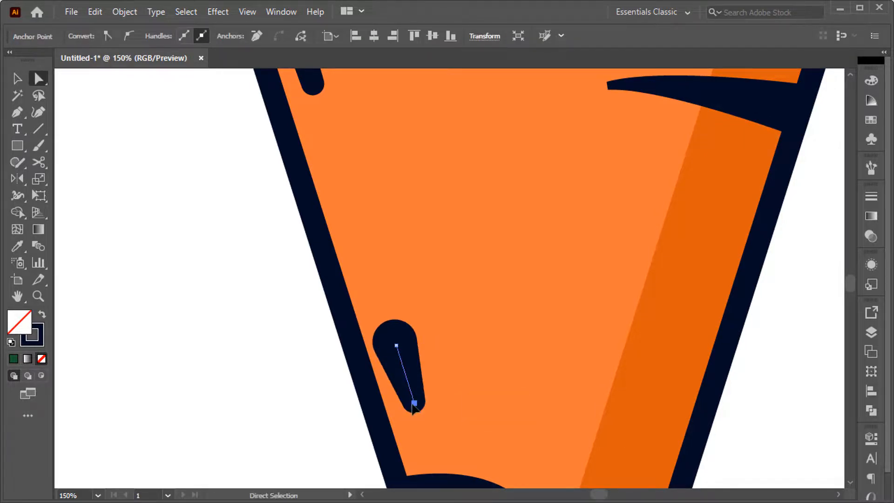
pyautogui.press('v')
pyautogui.moveTo(405, 369); pyautogui.dragTo(410, 369)
pyautogui.hotkey('ctrl', '0')
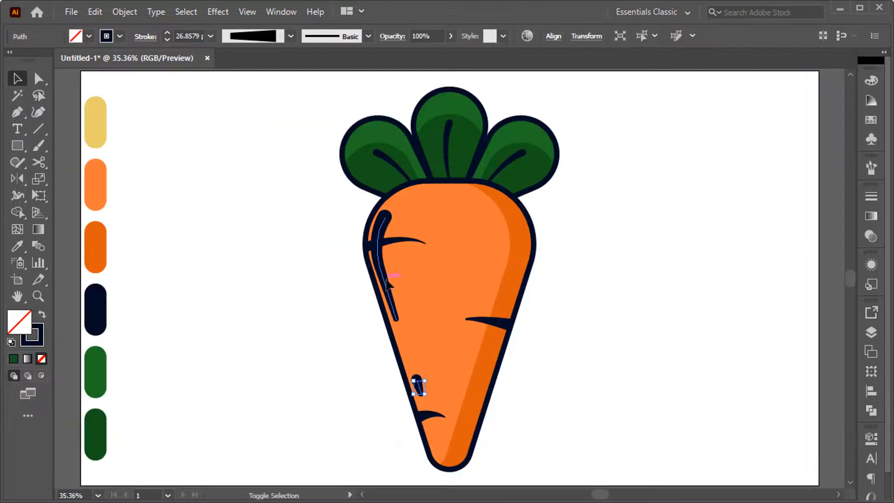
# - Colour both highlight strokes with the yellow sampled from the palette
pyautogui.keyDown('shift'); pyautogui.click(396, 307); pyautogui.keyUp('shift')
pyautogui.click(21, 250)
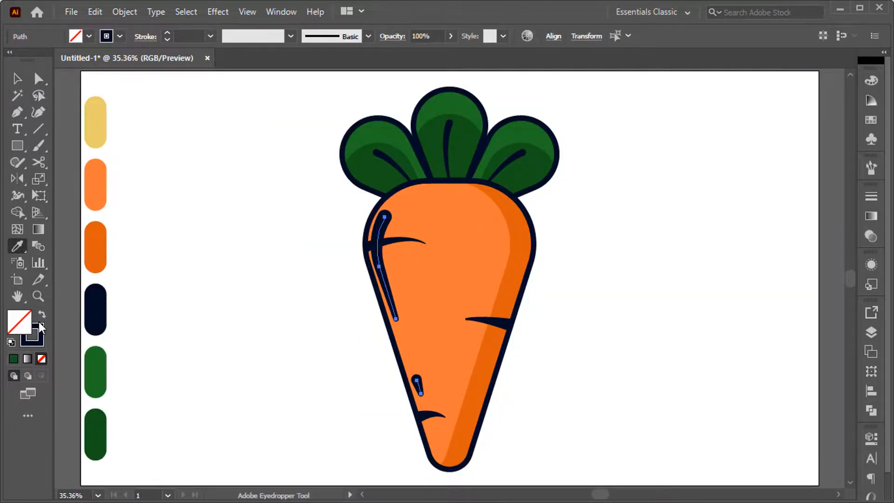
pyautogui.click(40, 322)
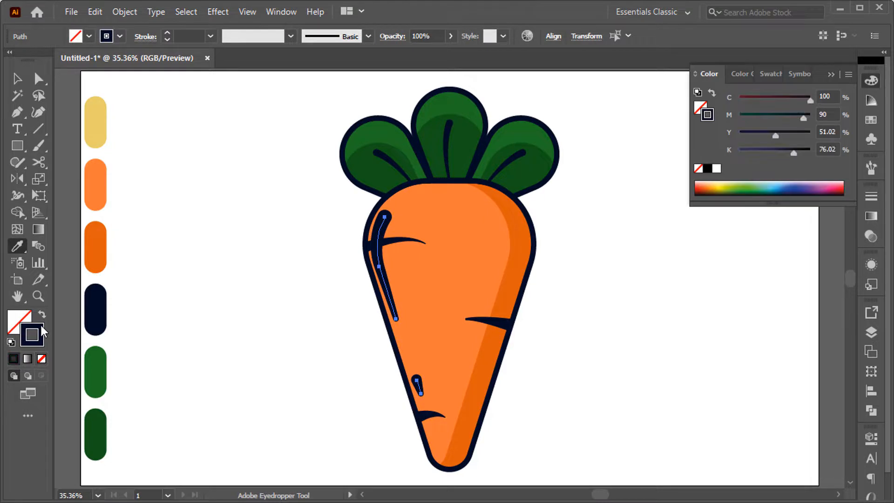
pyautogui.click(98, 123)
pyautogui.press('v')
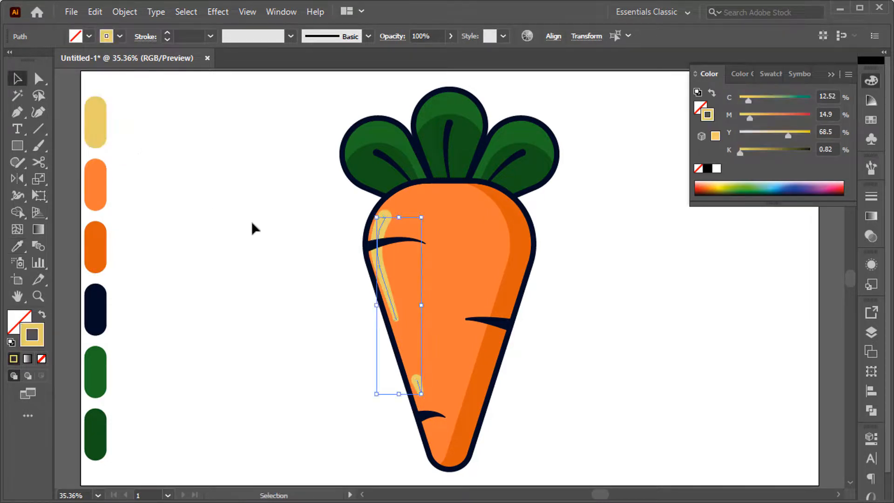
# - Bring both highlight strokes to the front and set their opacity to 66%
pyautogui.rightClick(381, 275)
pyautogui.moveTo(511, 438)
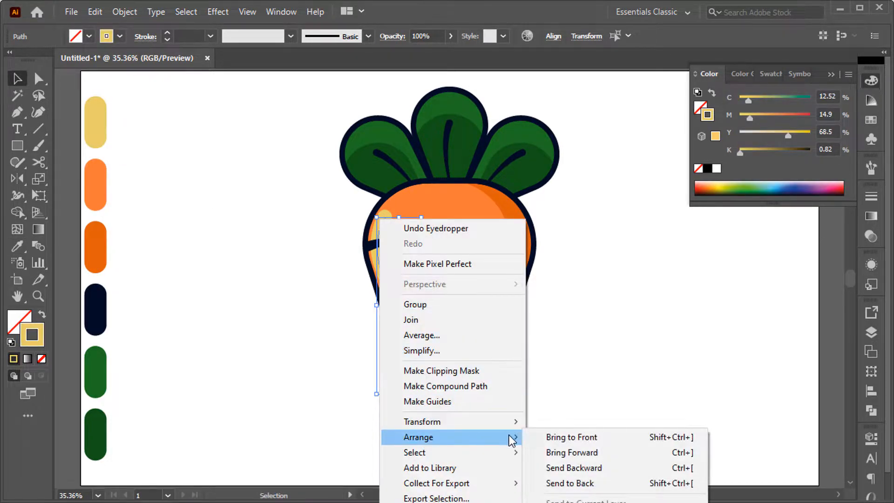
pyautogui.click(547, 437)
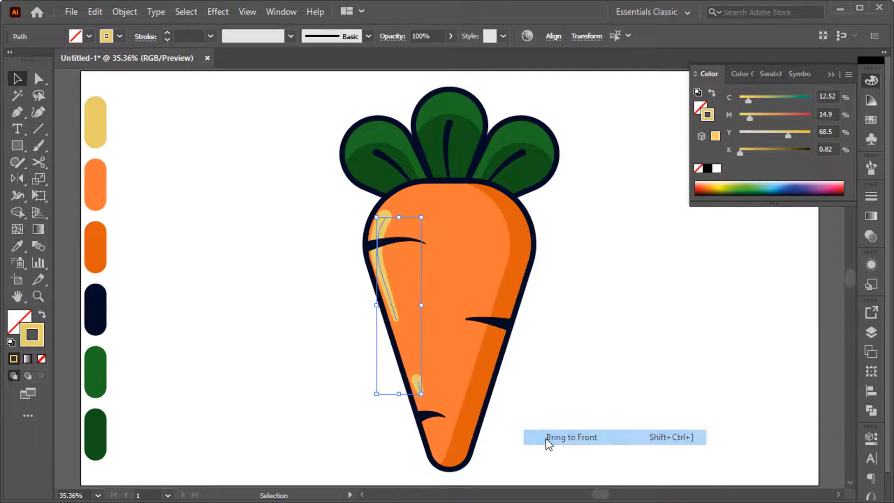
pyautogui.click(424, 35)
pyautogui.press('Down')
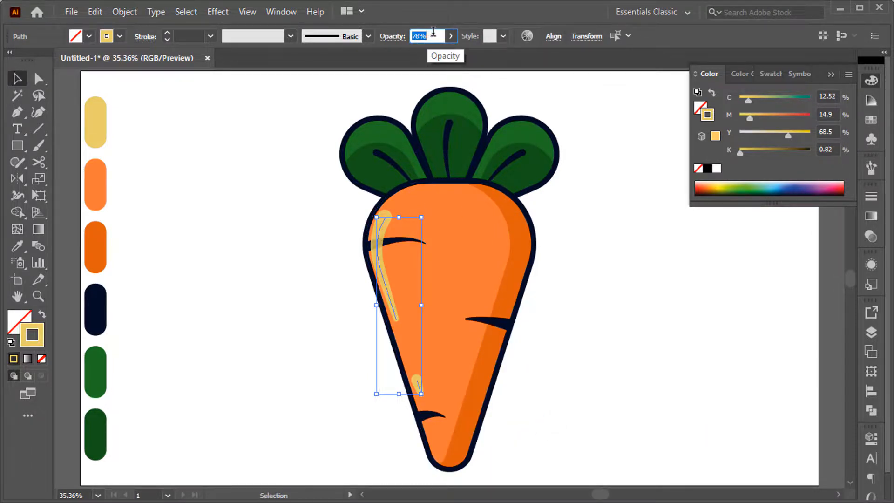
pyautogui.press('Down')
pyautogui.press('Down')
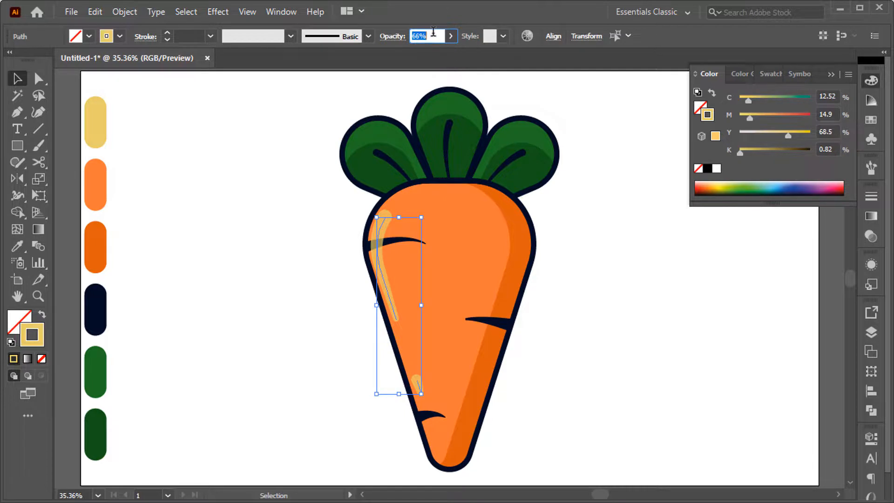
pyautogui.click(307, 237)
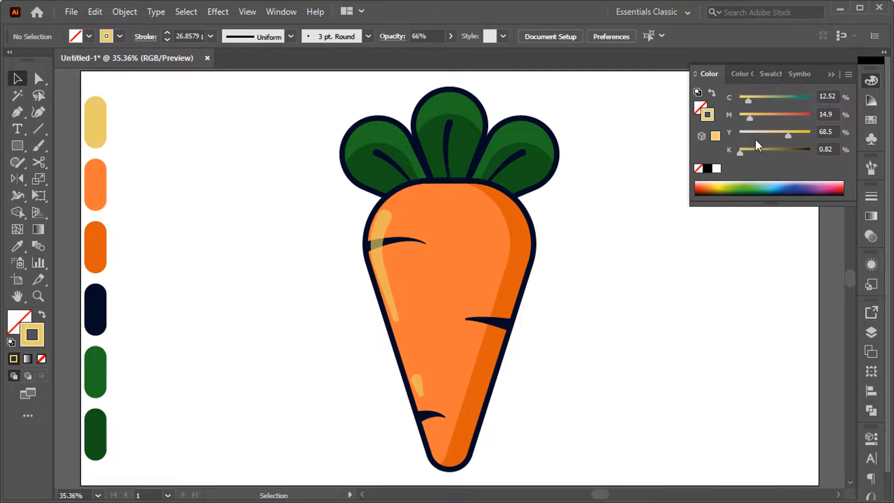
pyautogui.click(830, 76)
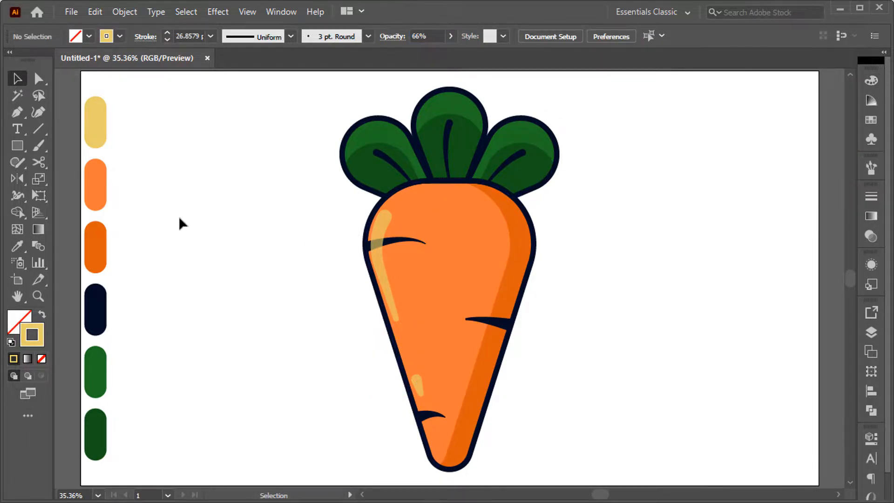
# - Create a background rectangle 1920 px wide and 1080 px high
pyautogui.click(17, 145)
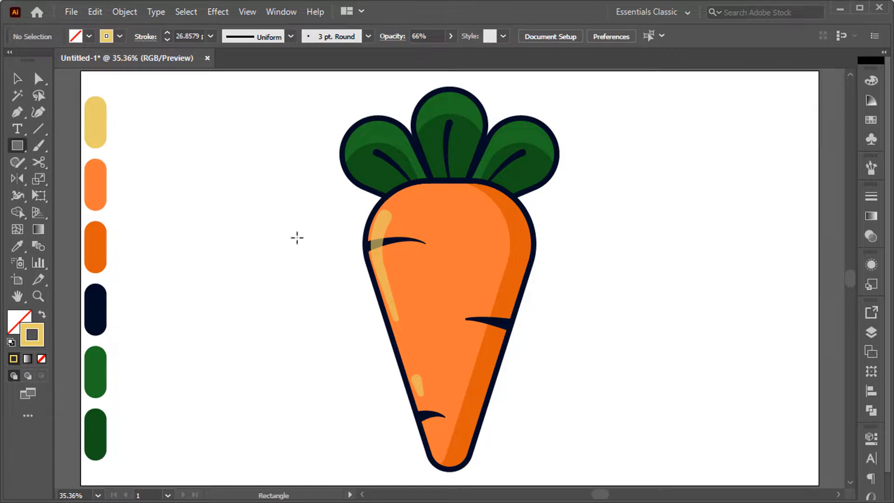
pyautogui.click(335, 252)
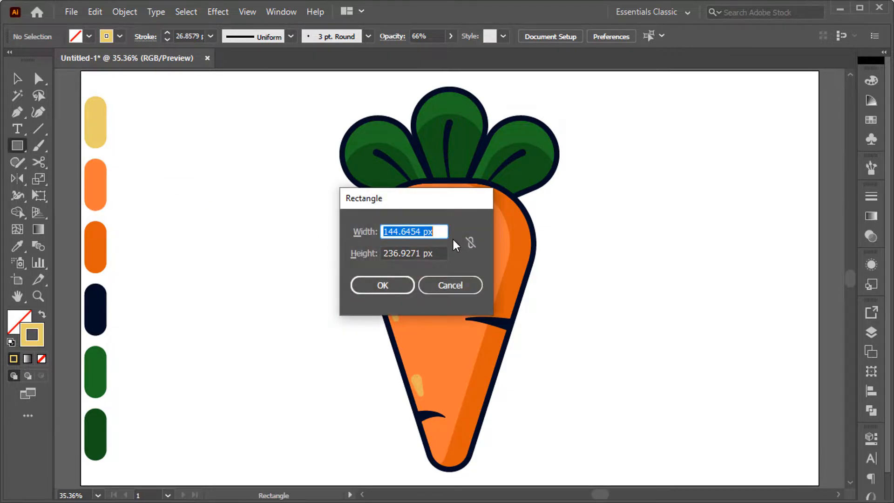
pyautogui.write('19')
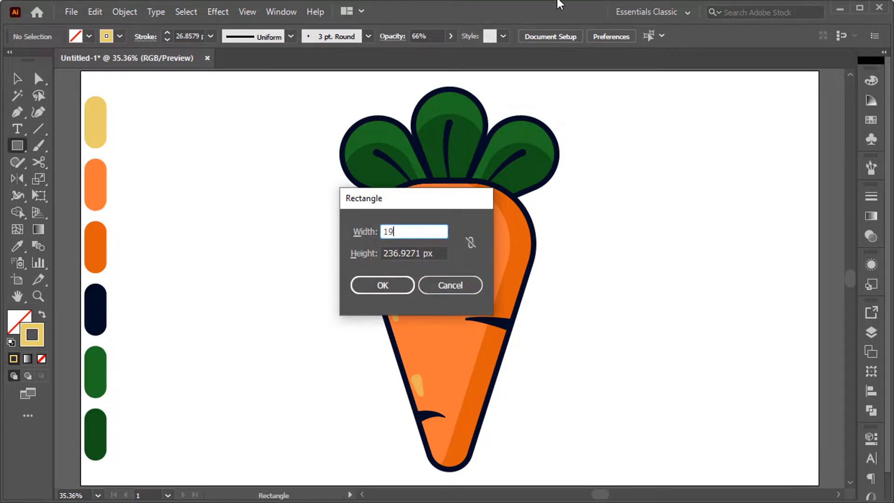
pyautogui.write('20')
pyautogui.press('Tab')
pyautogui.write('1080px')
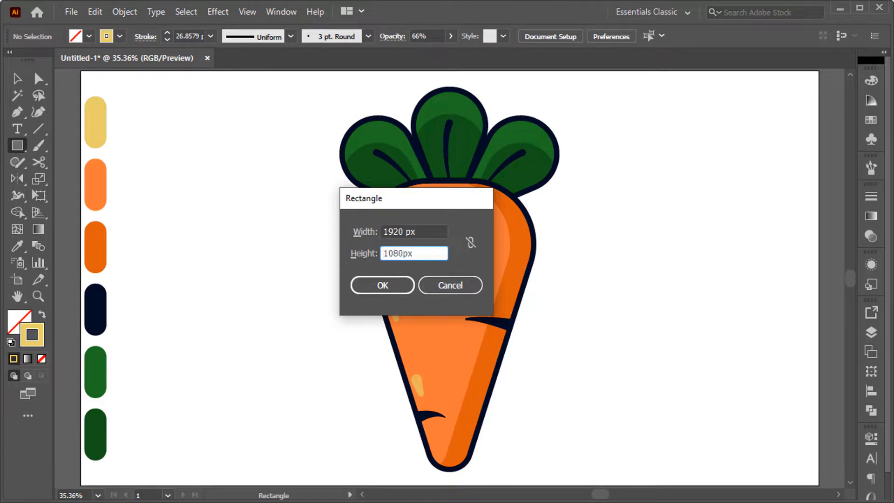
pyautogui.click(395, 286)
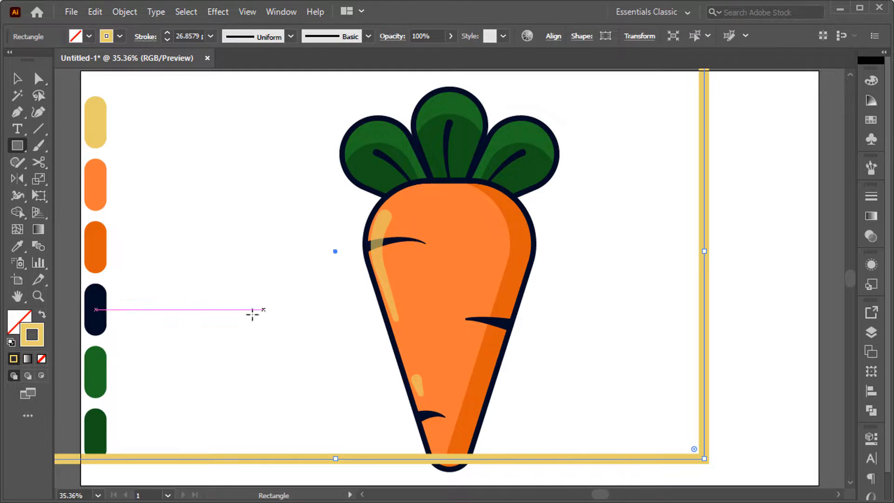
# - Centre the rectangle horizontally and vertically on the artboard
pyautogui.press('v')
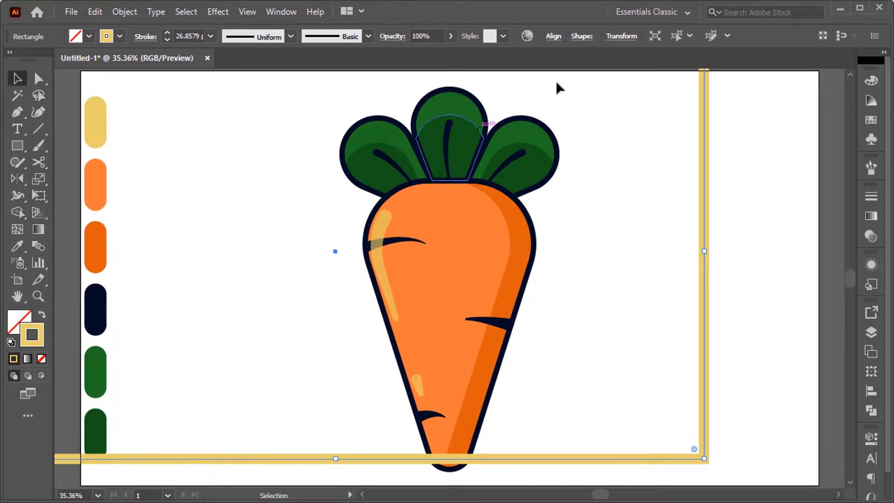
pyautogui.click(553, 35)
pyautogui.click(437, 75)
pyautogui.click(523, 75)
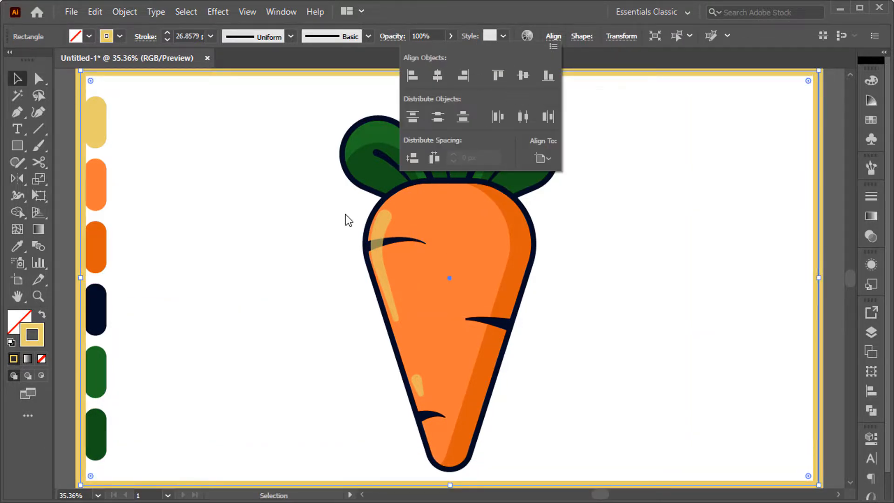
# - Swap the rectangle's stroke and fill so it has a yellow fill without stroke, and send it to the back
pyautogui.click(42, 313)
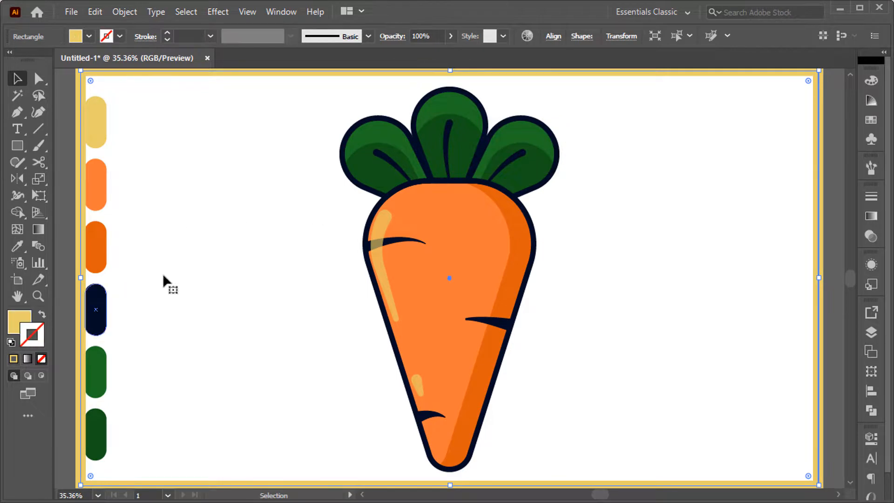
pyautogui.rightClick(393, 253)
pyautogui.moveTo(518, 441)
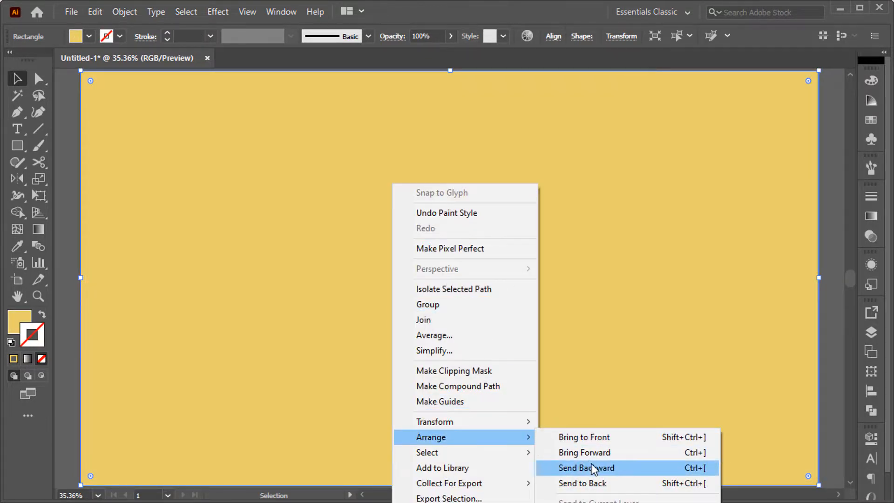
pyautogui.click(601, 484)
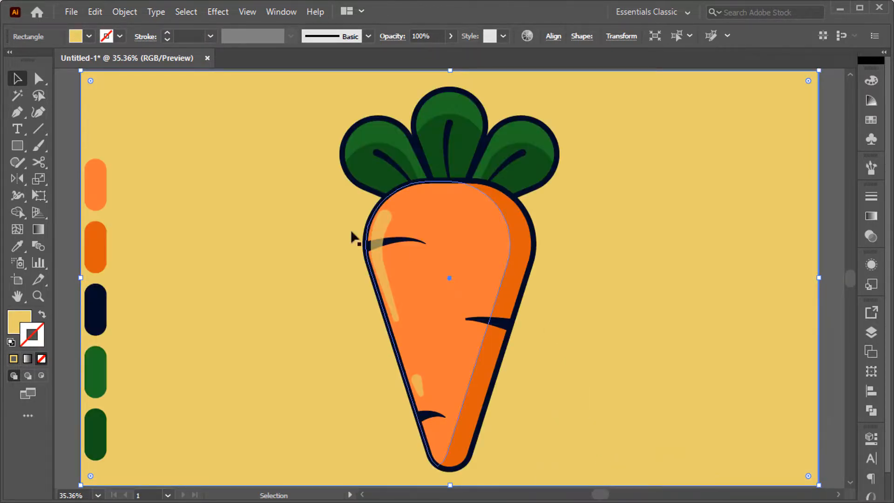
# - Delete the group of colour palette swatches beside the carrot
pyautogui.click(64, 125)
pyautogui.click(101, 132)
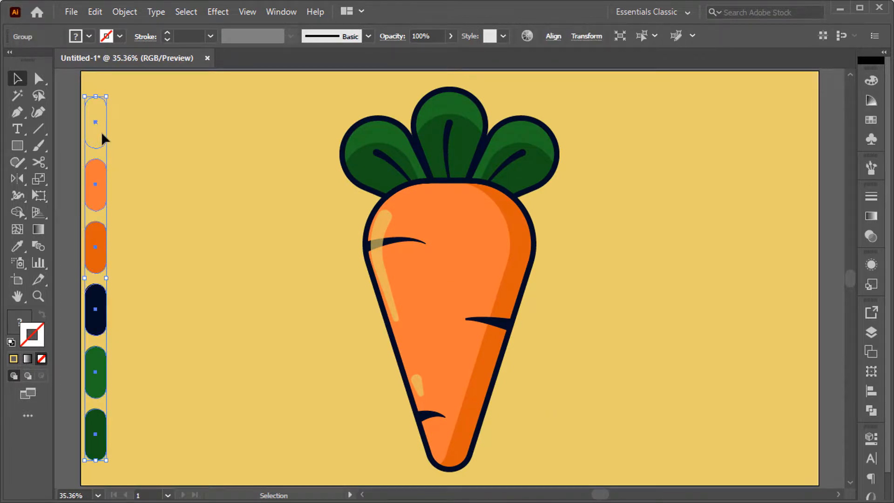
pyautogui.press('Delete')
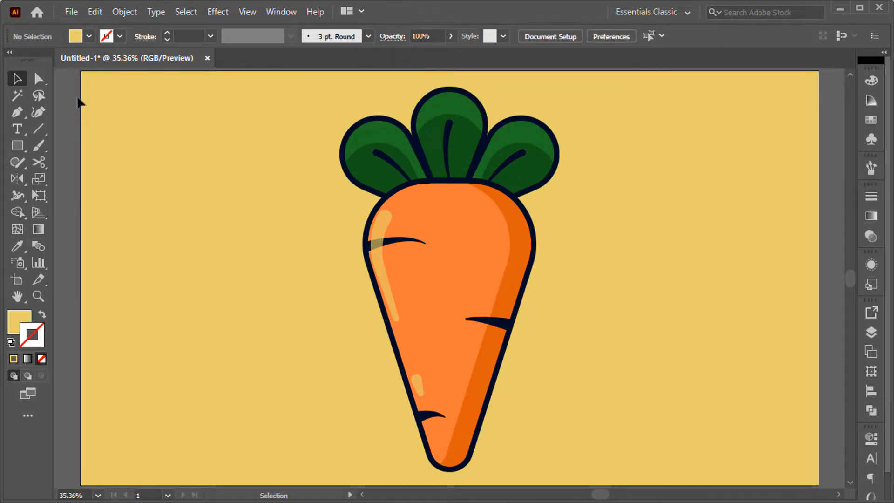
# - Group all the carrot parts and rotate the group about 45° clockwise on the background
pyautogui.hotkey('ctrl', 'a')
pyautogui.rightClick(390, 162)
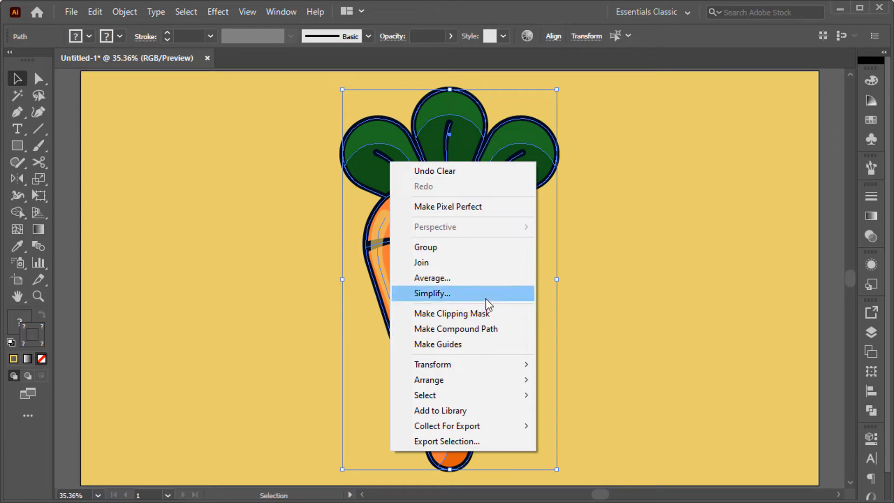
pyautogui.click(489, 251)
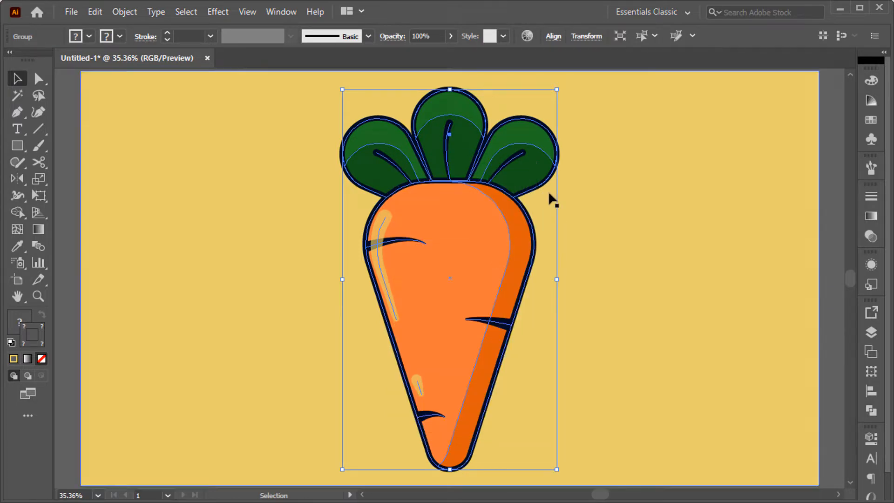
pyautogui.moveTo(601, 136); pyautogui.dragTo(658, 194)
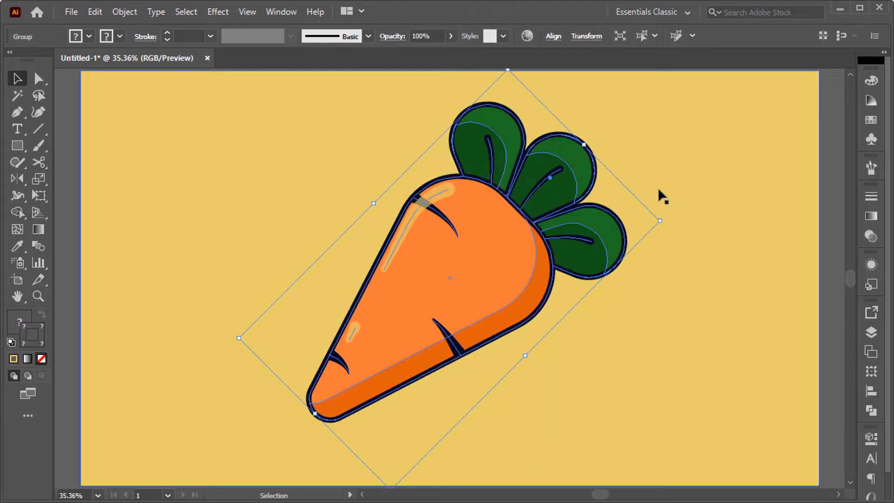
pyautogui.click(658, 190)
# - Draw a large circle centred over the carrot and fill it with colour bcaa5b
pyautogui.press('l')
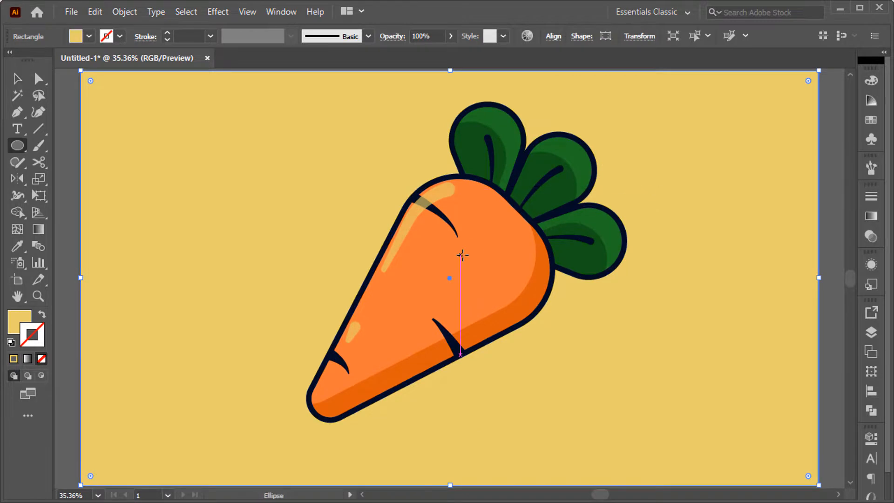
pyautogui.moveTo(451, 278); pyautogui.dragTo(612, 376)
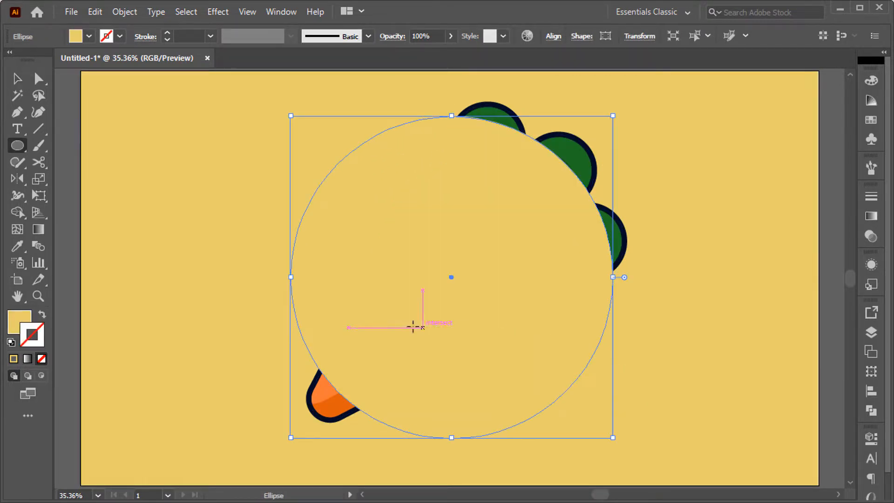
pyautogui.click(23, 326)
pyautogui.doubleClick(23, 326)
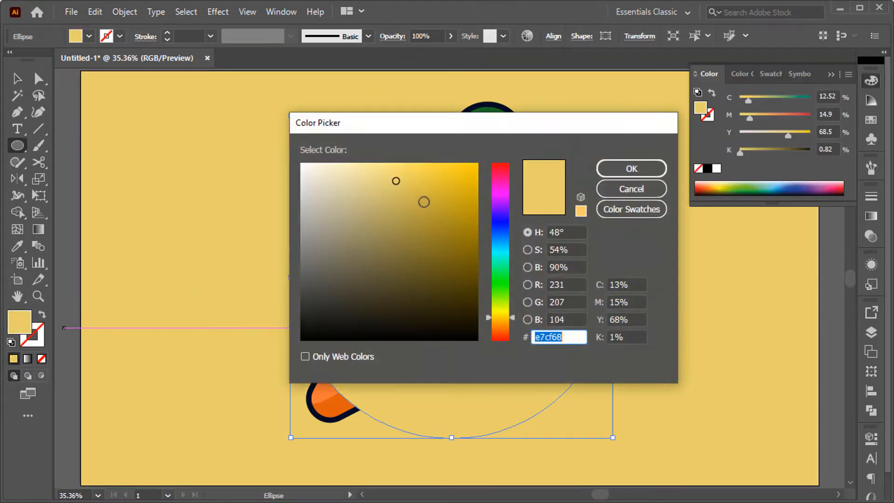
pyautogui.write('beaa5b')
pyautogui.click(619, 167)
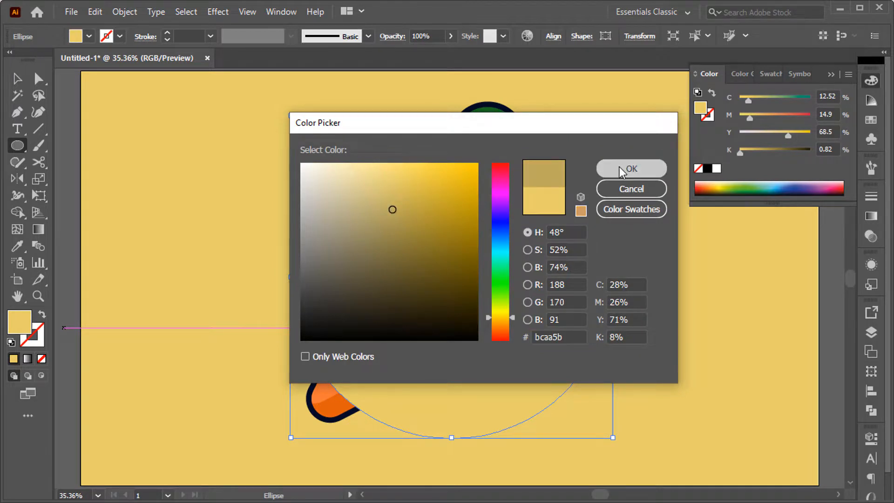
# - Send the circle backward so it sits between the carrot and the yellow background
pyautogui.press('v')
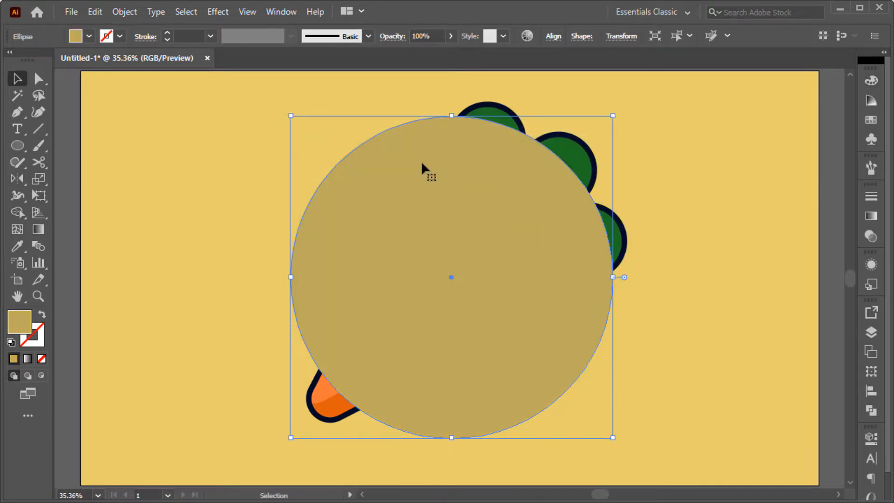
pyautogui.rightClick(422, 164)
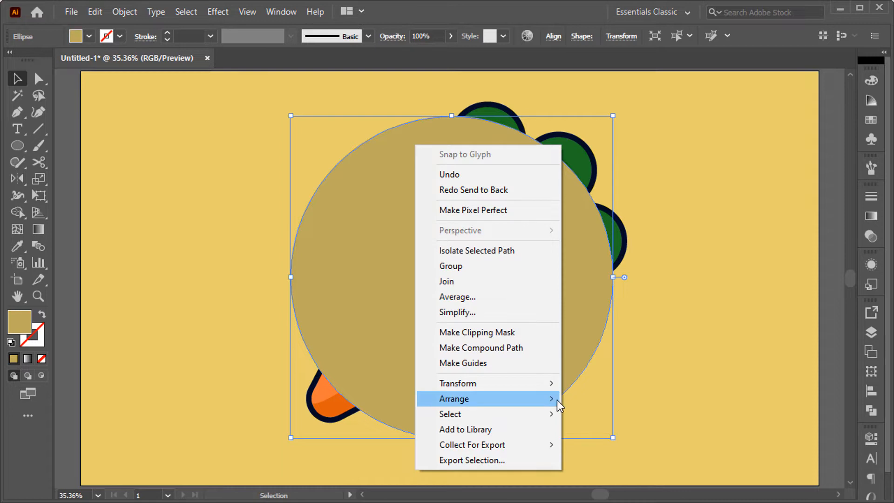
pyautogui.moveTo(557, 401)
pyautogui.click(599, 430)
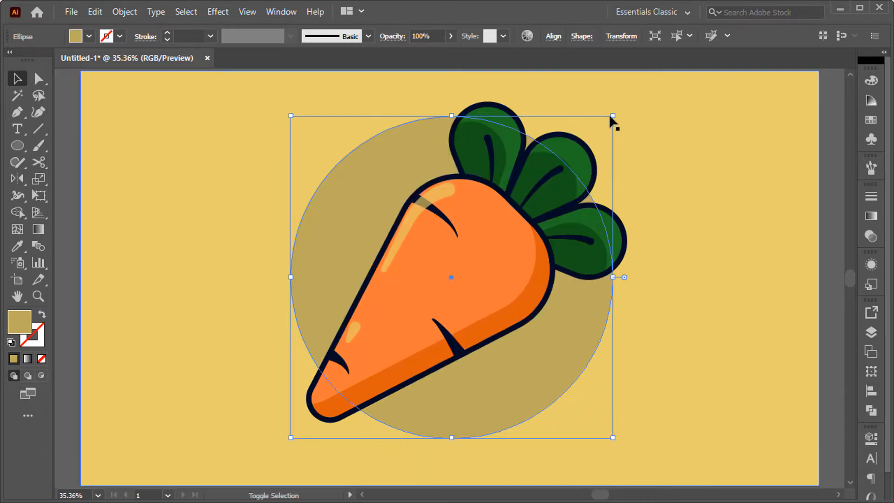
# - Enlarge the circle slightly from its centre and shift it a little up and to the right
pyautogui.moveTo(612, 116); pyautogui.dragTo(627, 102)
pyautogui.moveTo(554, 316); pyautogui.dragTo(576, 302)
pyautogui.hotkey('ctrl', 'shift', 'a')
# - Draw a thin, flat shadow ellipse just below the circle, about half the circle's width
pyautogui.press('l')
pyautogui.moveTo(383, 452); pyautogui.dragTo(553, 459)
pyautogui.press('v')
pyautogui.click(510, 477)
pyautogui.click(513, 456)
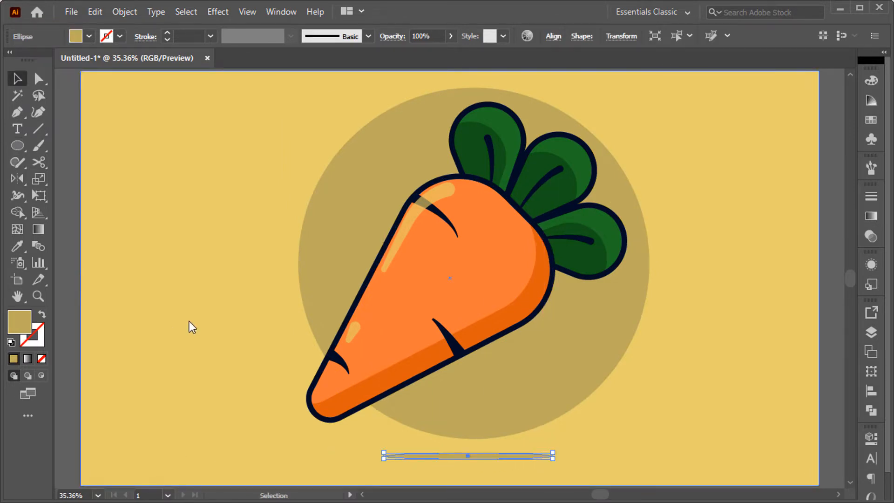
# - Fill the flat shadow ellipse with a very dark grey-brown
pyautogui.doubleClick(20, 323)
pyautogui.moveTo(359, 247); pyautogui.dragTo(332, 301)
pyautogui.press('Return')
pyautogui.click(833, 352)
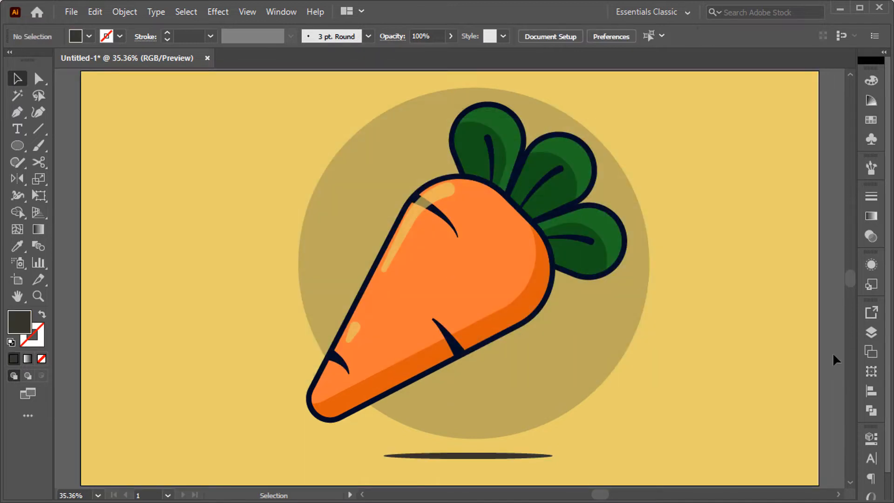
# - Reposition the carrot farther right on the circle, and move both as one group slightly left above the shadow
pyautogui.moveTo(528, 307); pyautogui.dragTo(558, 294)
pyautogui.keyDown('shift'); pyautogui.click(569, 359); pyautogui.keyUp('shift')
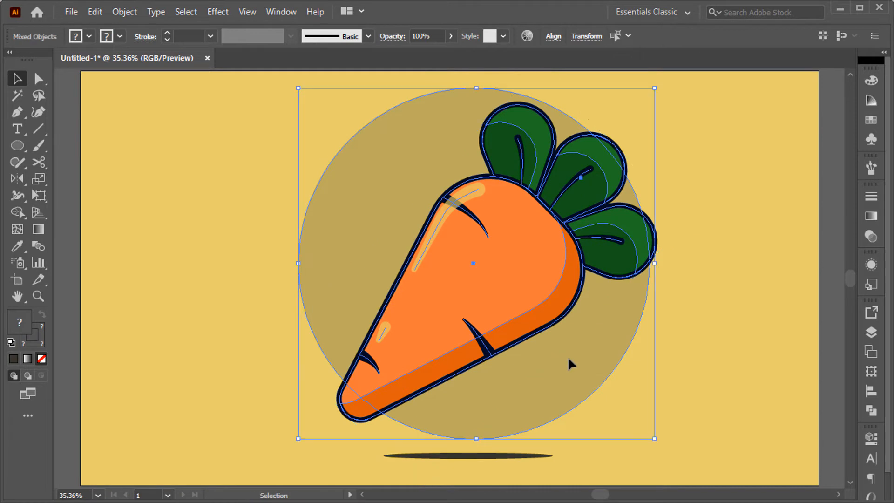
pyautogui.hotkey('ctrl', 'g')
pyautogui.moveTo(554, 254); pyautogui.dragTo(532, 254)
pyautogui.click(831, 388)
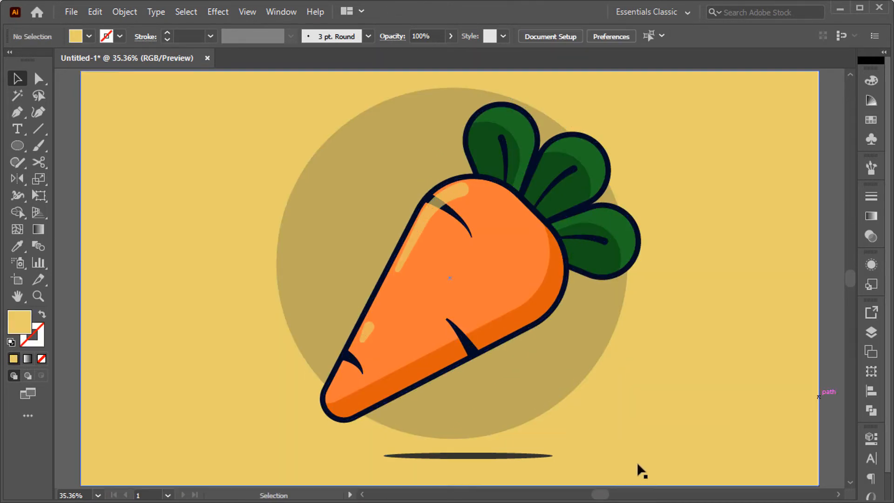